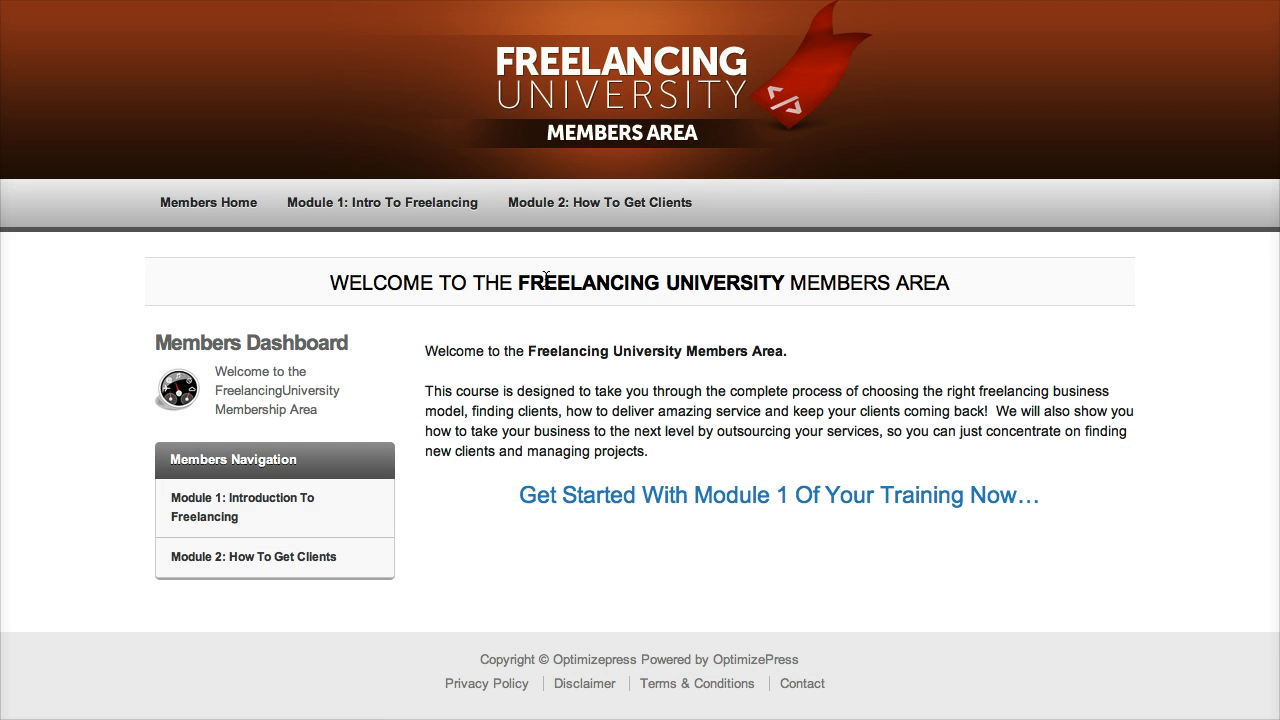
# Step: Highlight the members-area welcome heading, then clear the highlight
pyautogui.moveTo(320, 277); pyautogui.dragTo(965, 282)
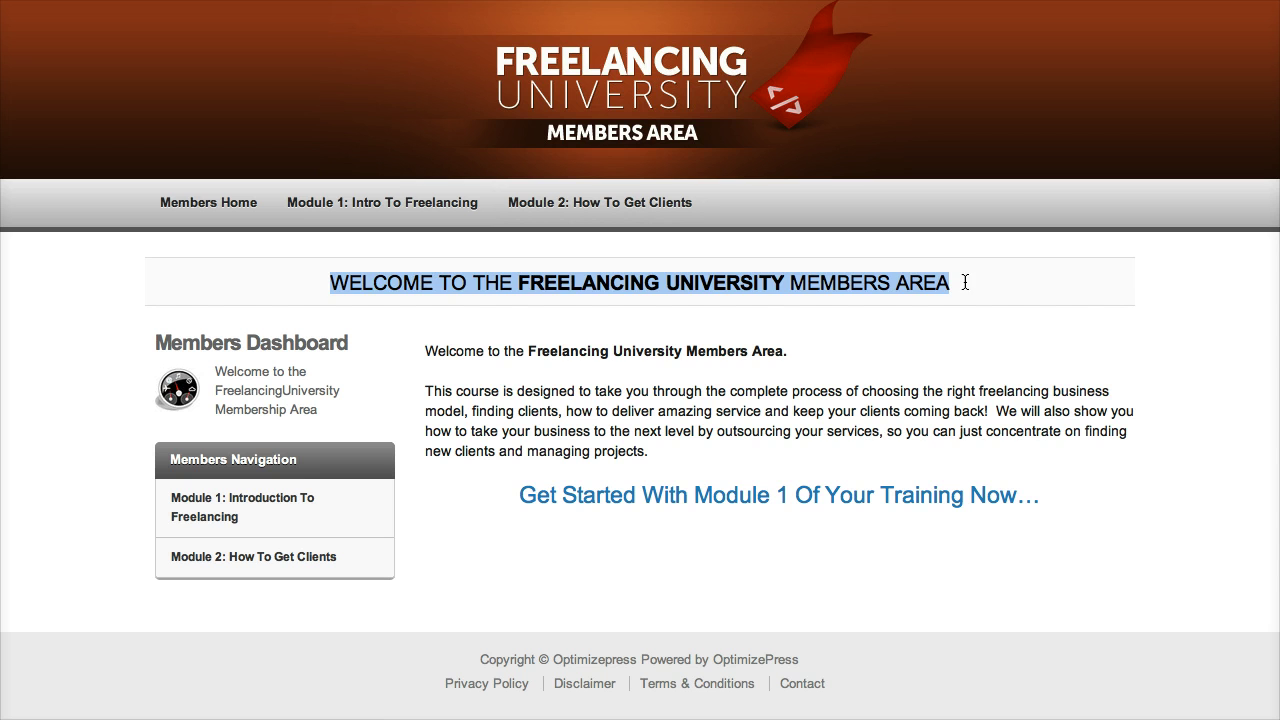
pyautogui.click(965, 282)
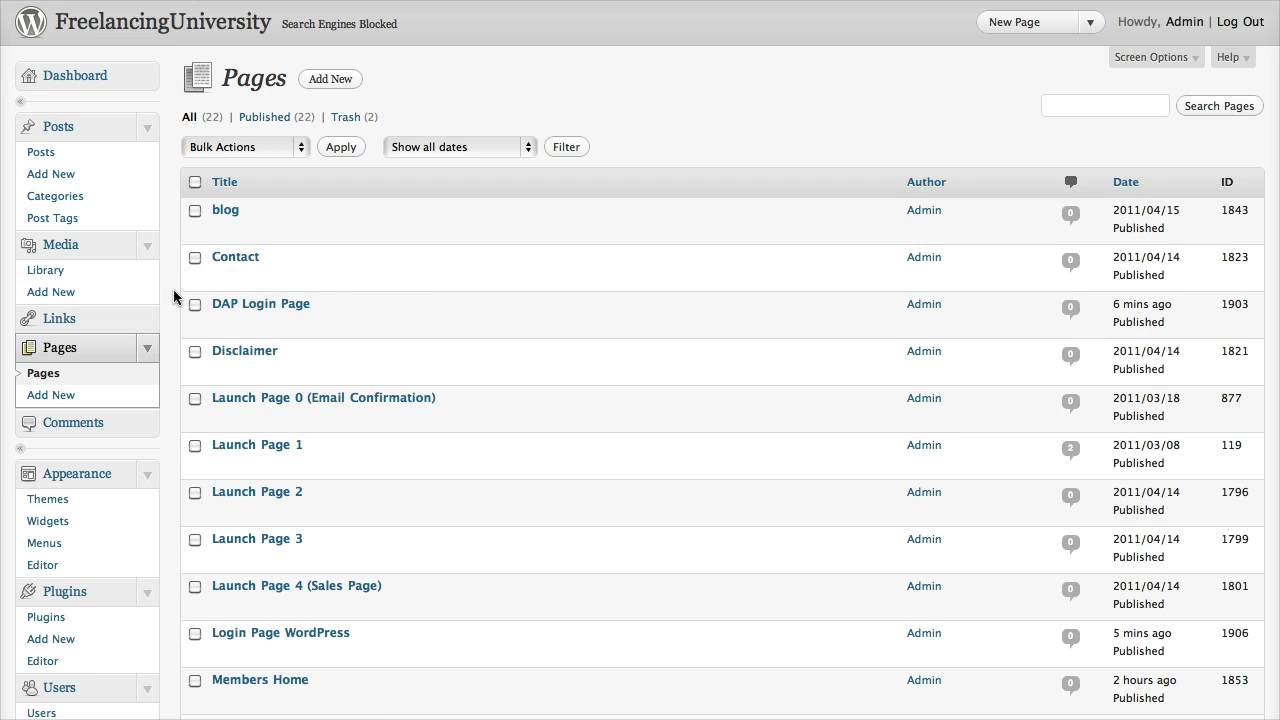
# Step: Inspect the Membership Dashboard Welcome Bar text, noting its <strong> tags around 'Freelancing University'
pyautogui.scroll(-10, 166, 325)
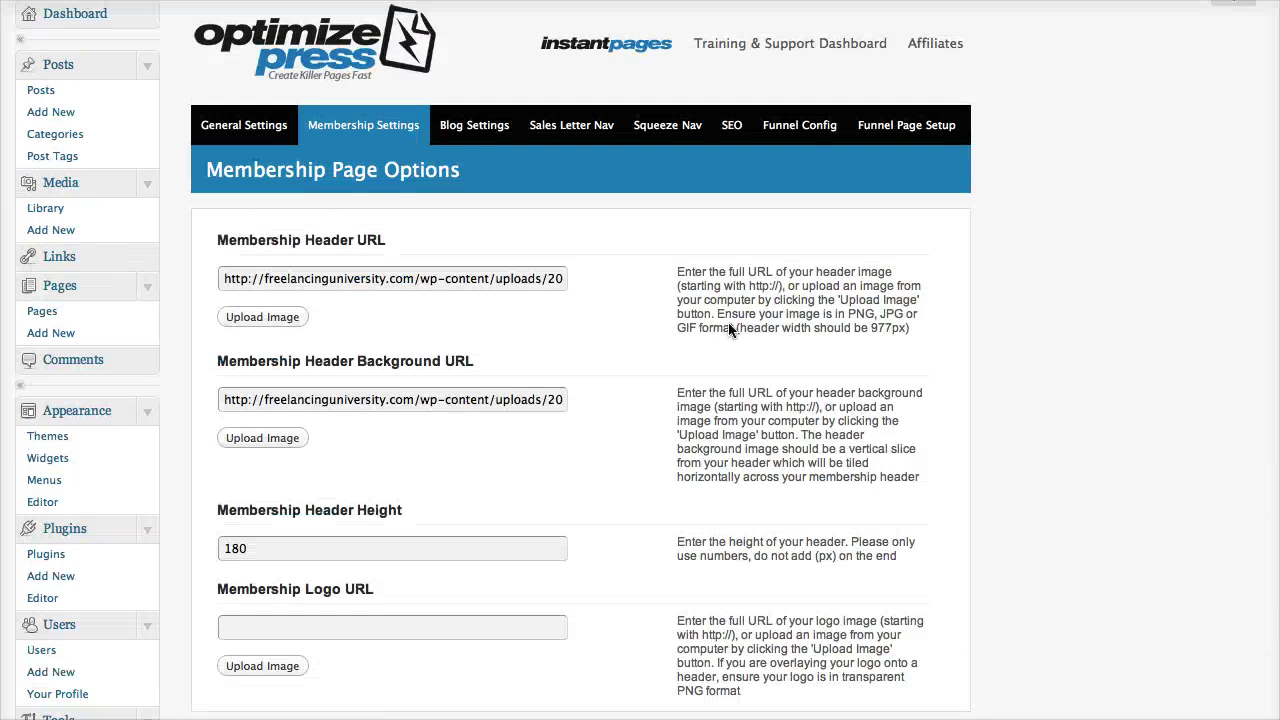
pyautogui.scroll(-8, 717, 324)
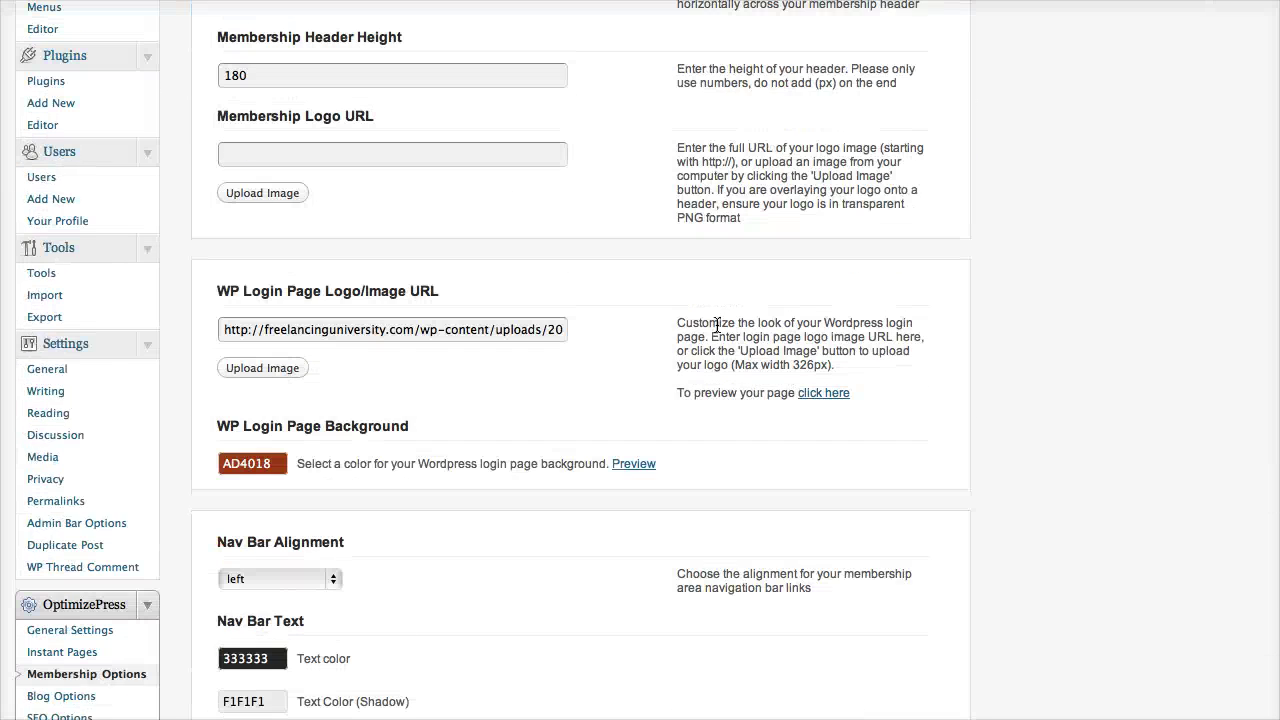
pyautogui.scroll(-5, 325, 580)
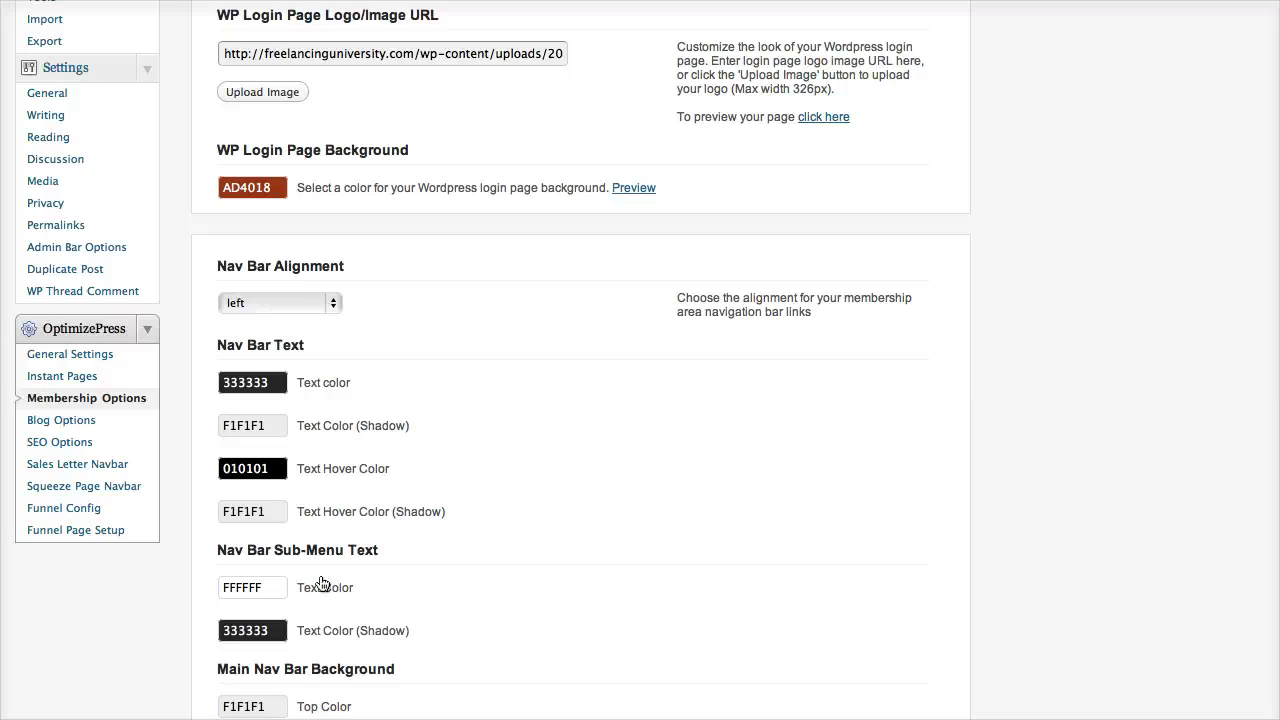
pyautogui.scroll(-15, 320, 583)
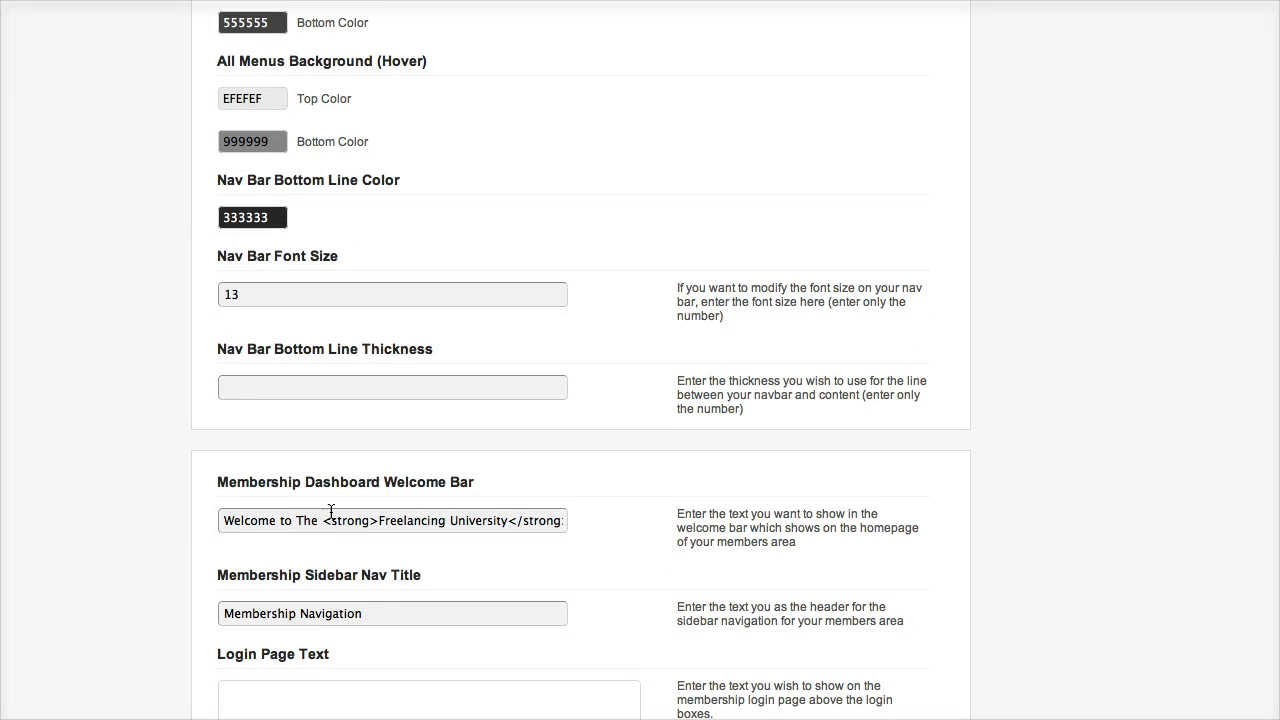
pyautogui.moveTo(323, 520); pyautogui.dragTo(378, 521)
pyautogui.moveTo(508, 520); pyautogui.dragTo(540, 520)
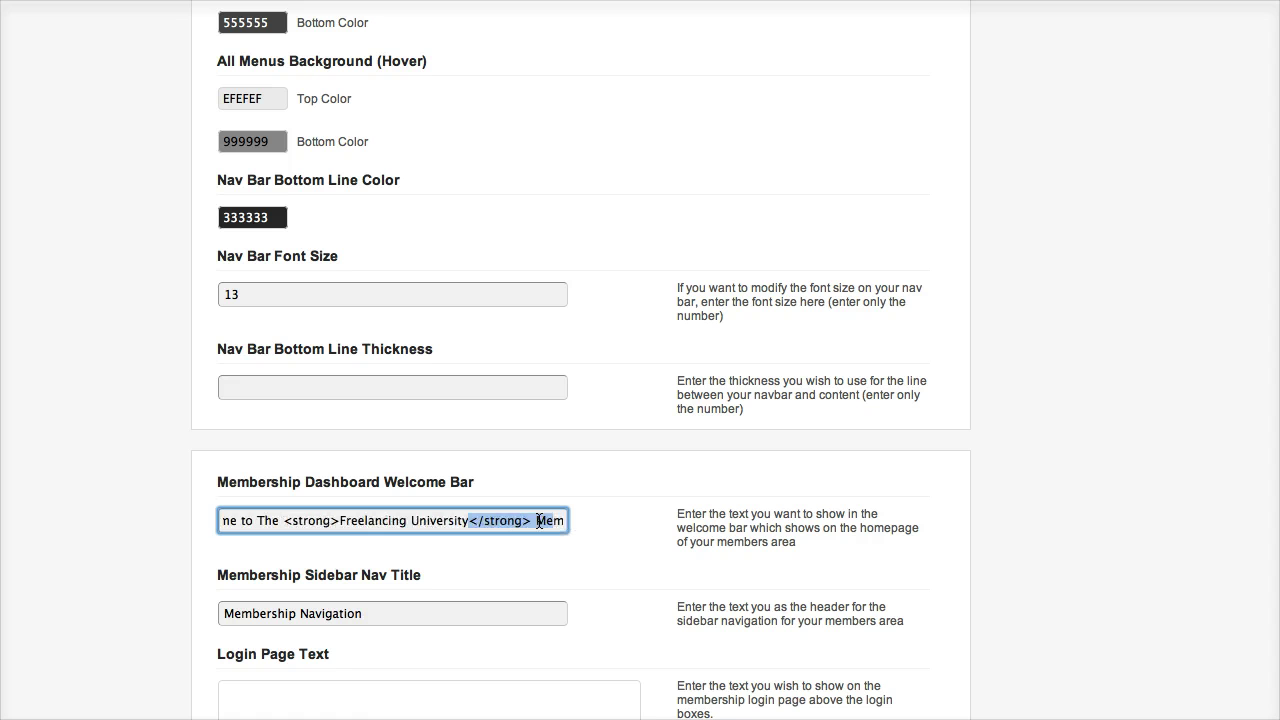
pyautogui.click(396, 520)
pyautogui.moveTo(343, 520); pyautogui.dragTo(471, 520)
pyautogui.click(437, 520)
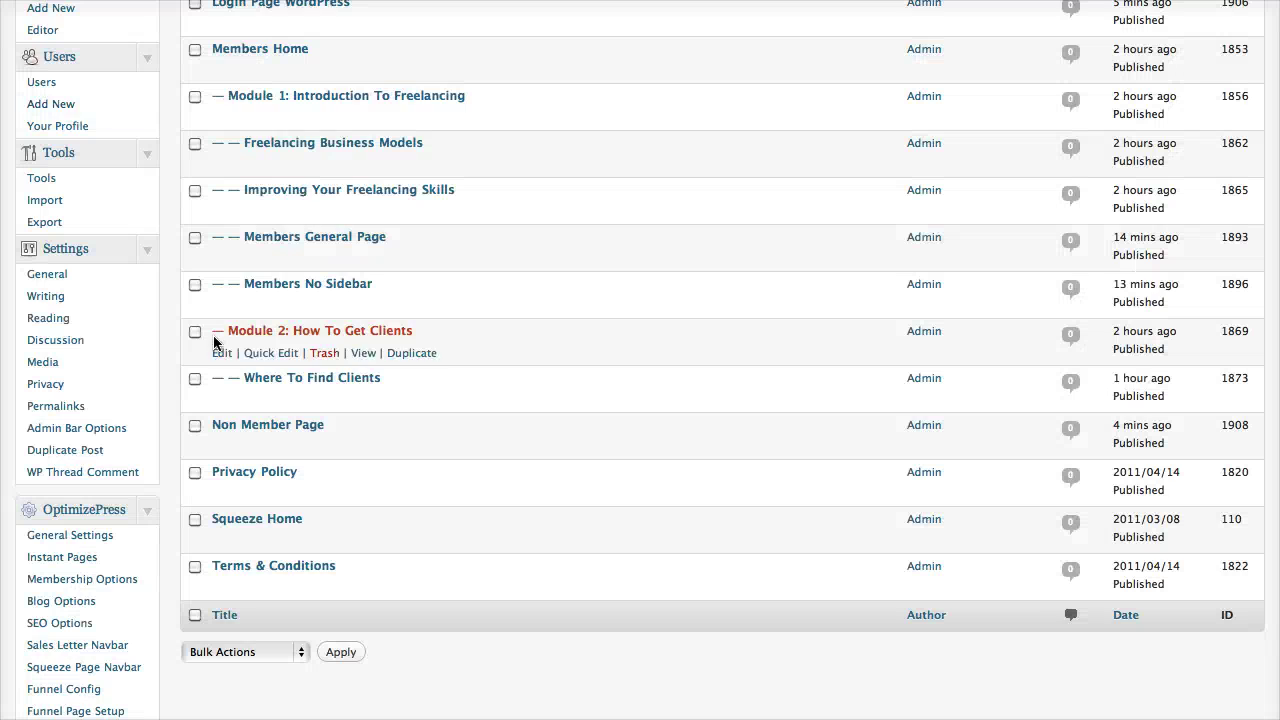
# Step: Edit Members Home and review its 'Members Dashboard' sidebar title and 'Members Navigation' nav title
pyautogui.scroll(2, 214, 334)
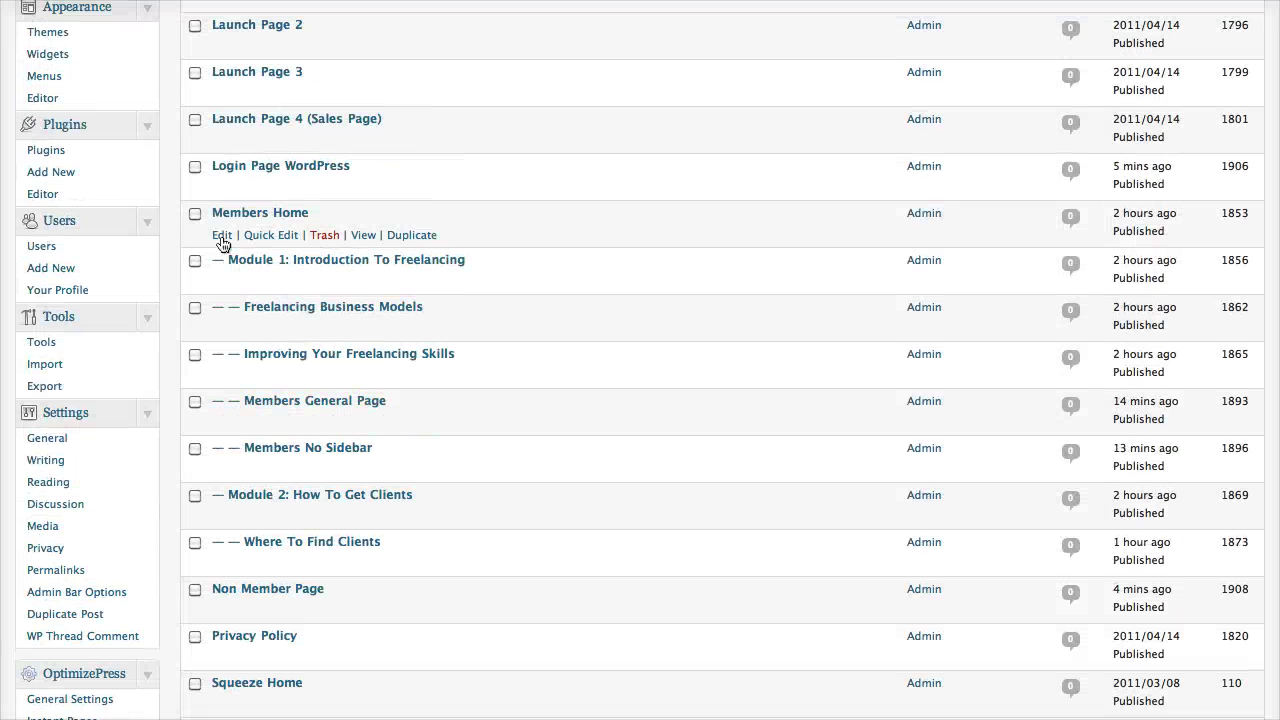
pyautogui.click(222, 240)
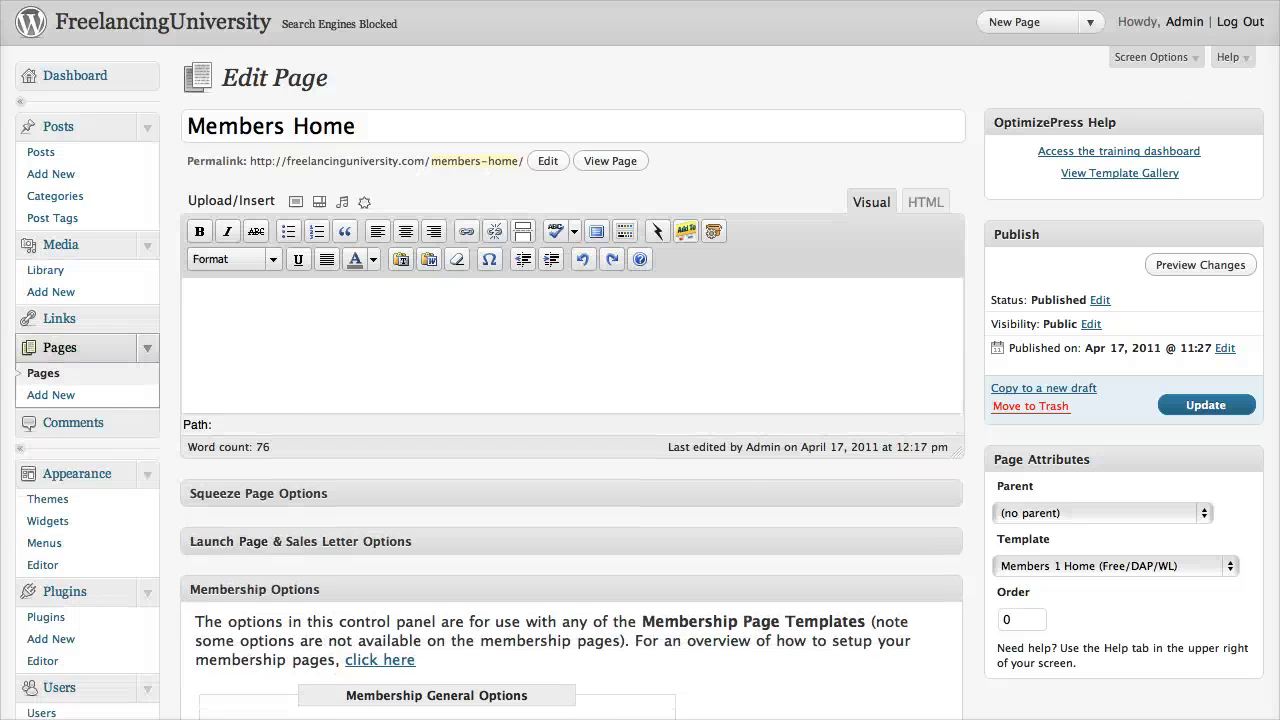
pyautogui.scroll(-5, 640, 400)
pyautogui.scroll(-2, 523, 43)
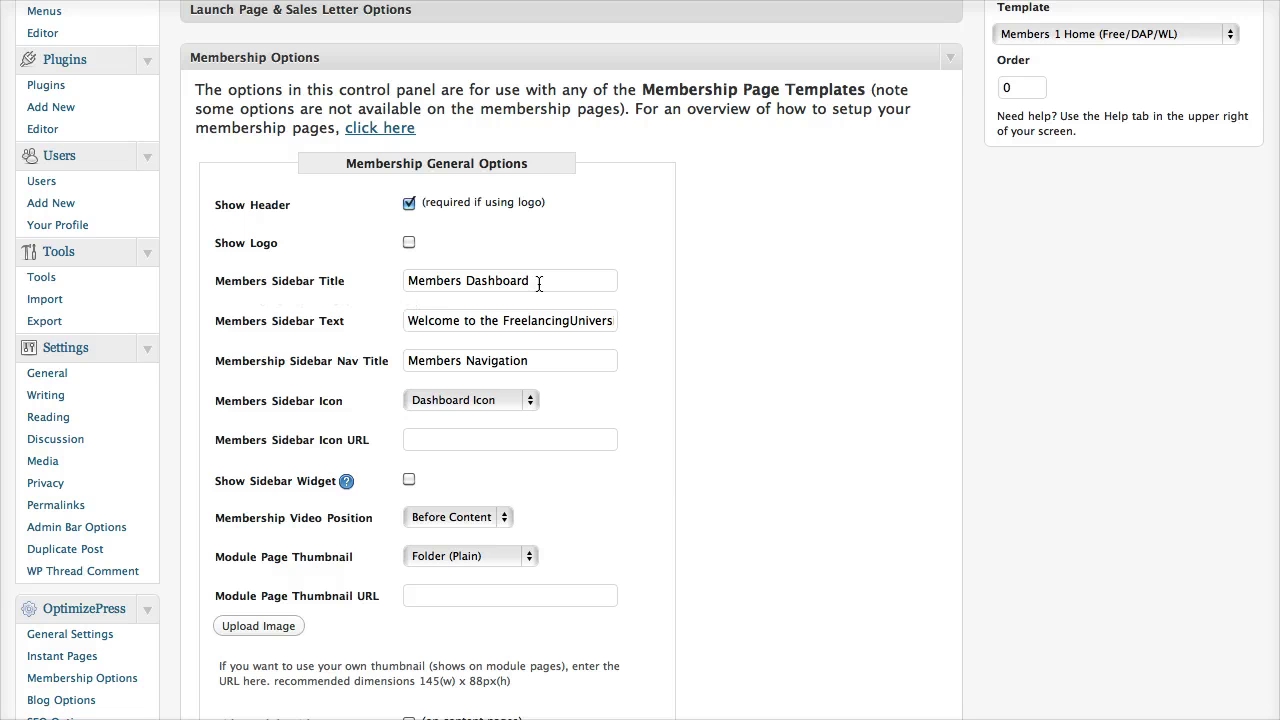
pyautogui.moveTo(539, 284); pyautogui.dragTo(408, 286)
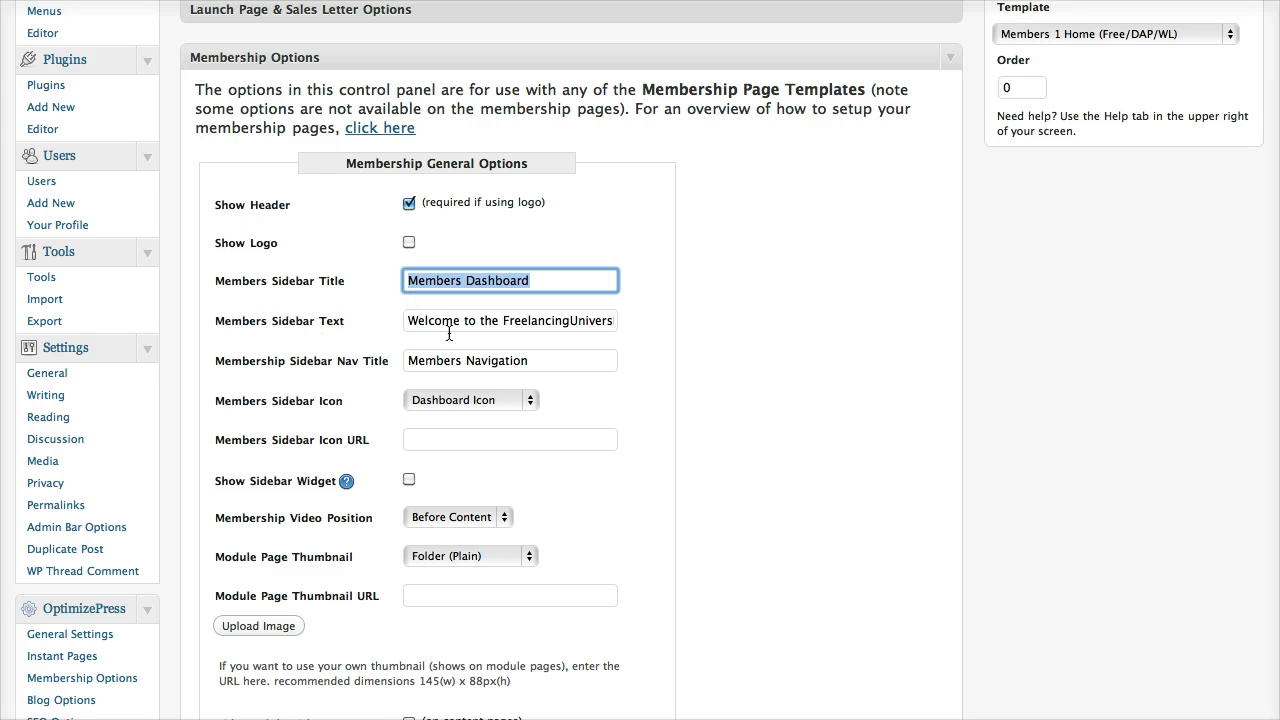
pyautogui.moveTo(547, 362); pyautogui.dragTo(404, 364)
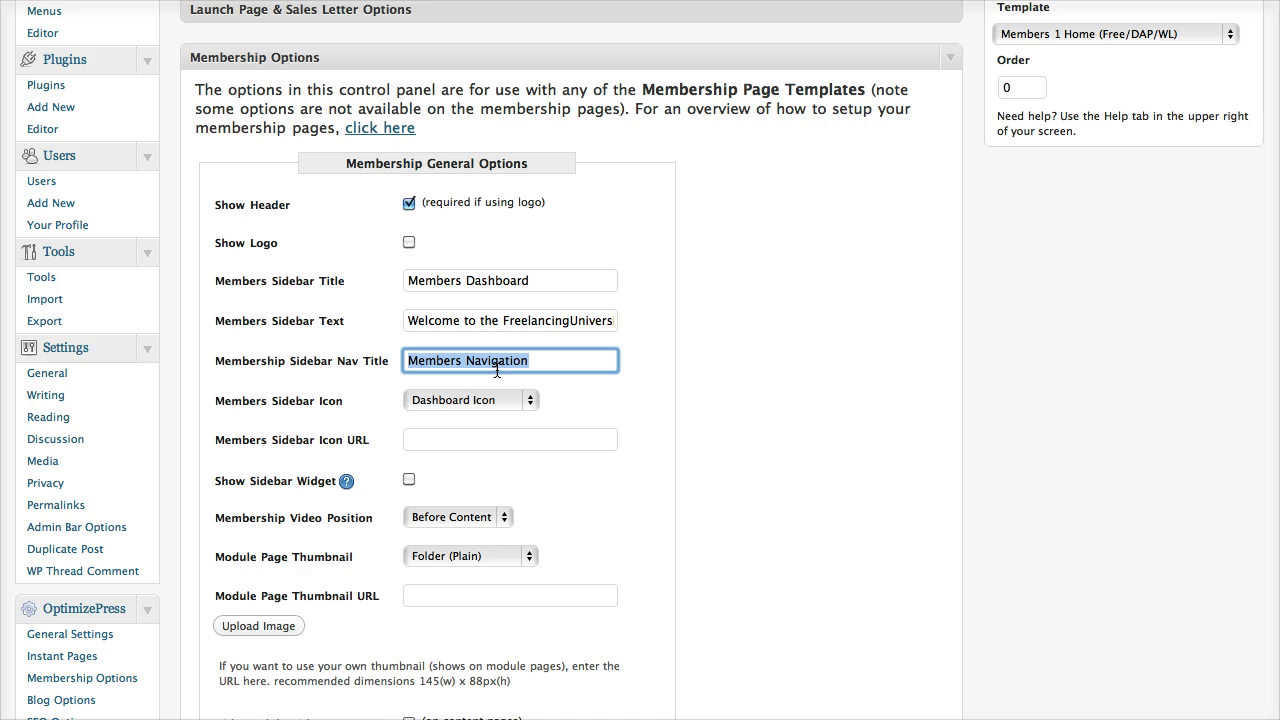
# Step: Keep Dashboard Icon as the Members Sidebar Icon, leaving the icon URL empty
pyautogui.click(525, 402)
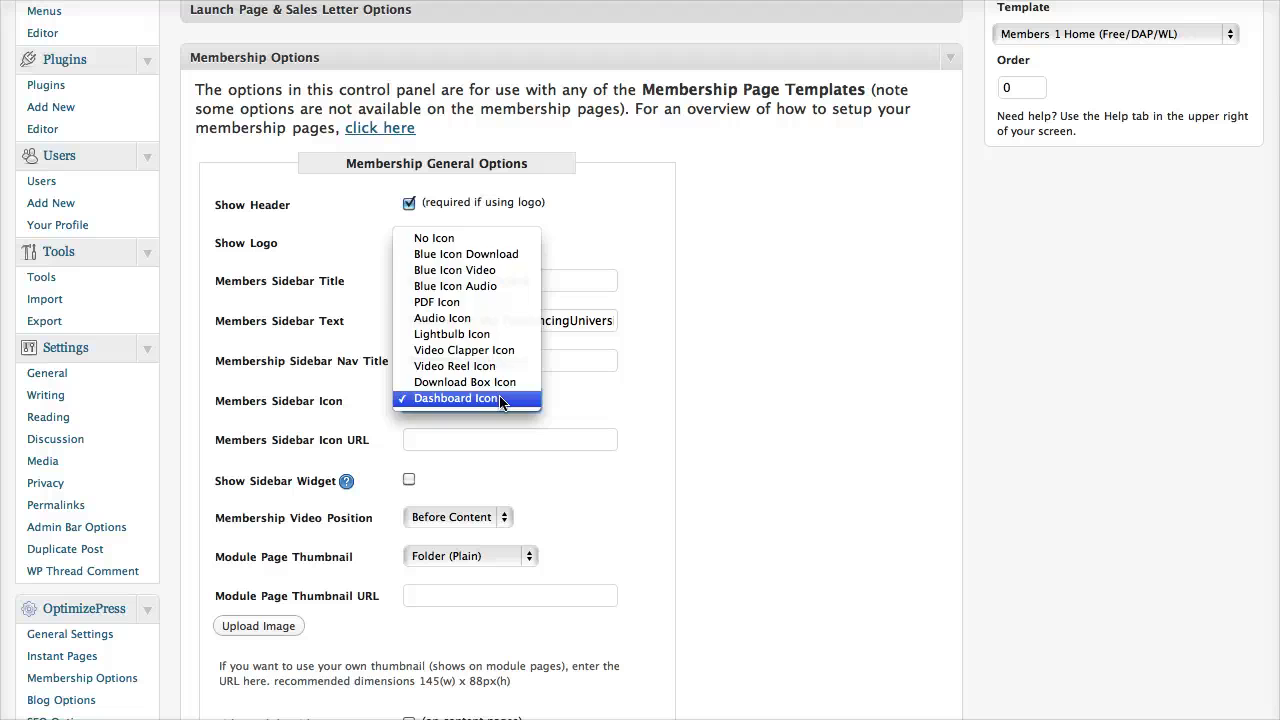
pyautogui.click(503, 403)
pyautogui.click(454, 443)
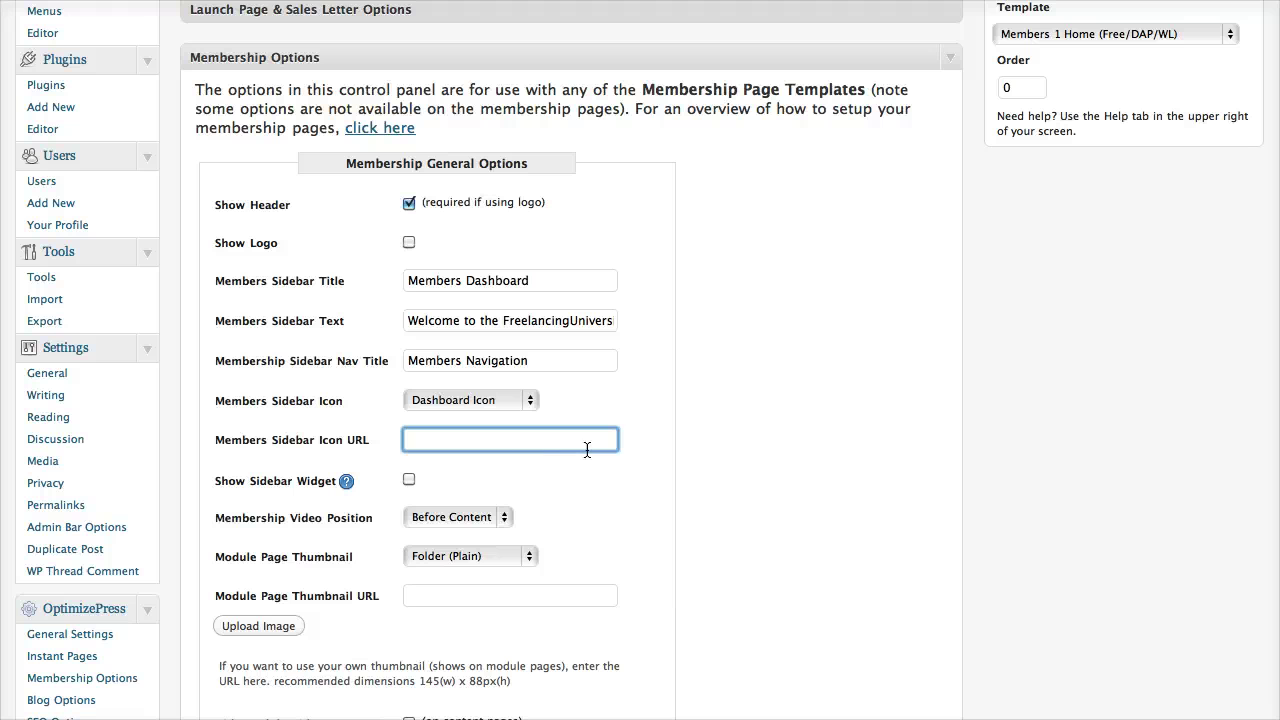
pyautogui.scroll(-1, 560, 450)
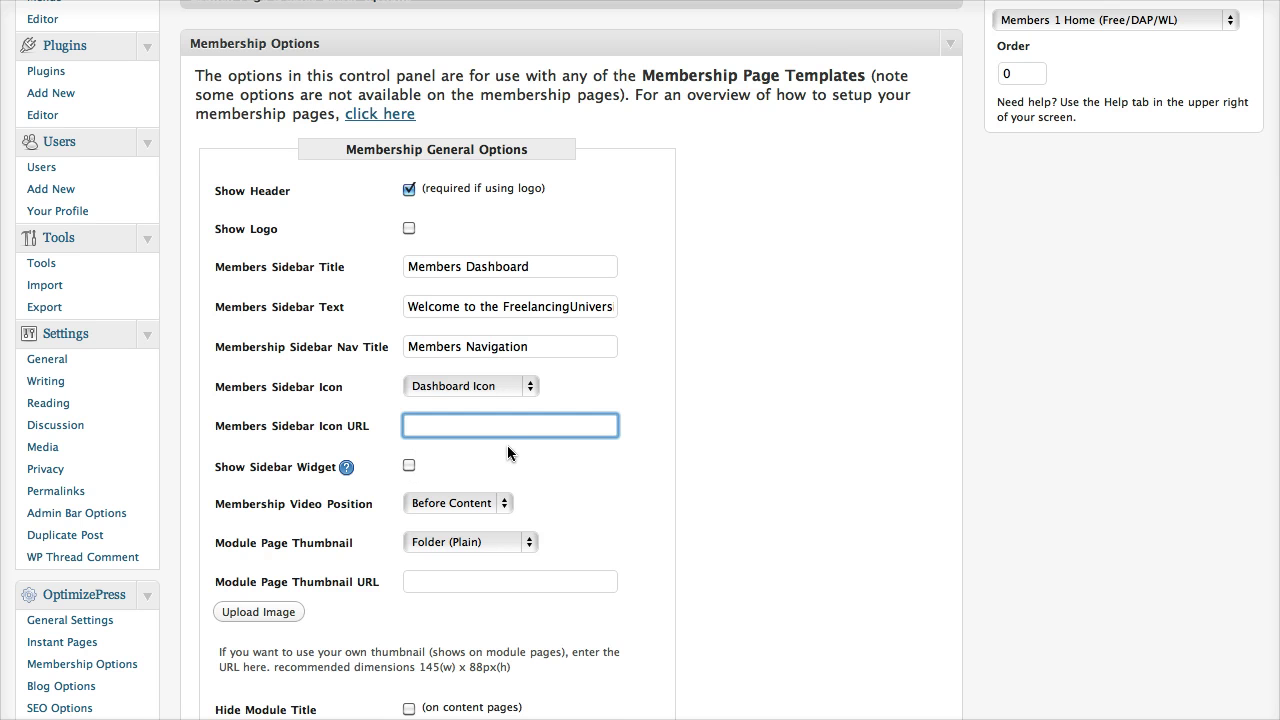
pyautogui.scroll(-3, 508, 448)
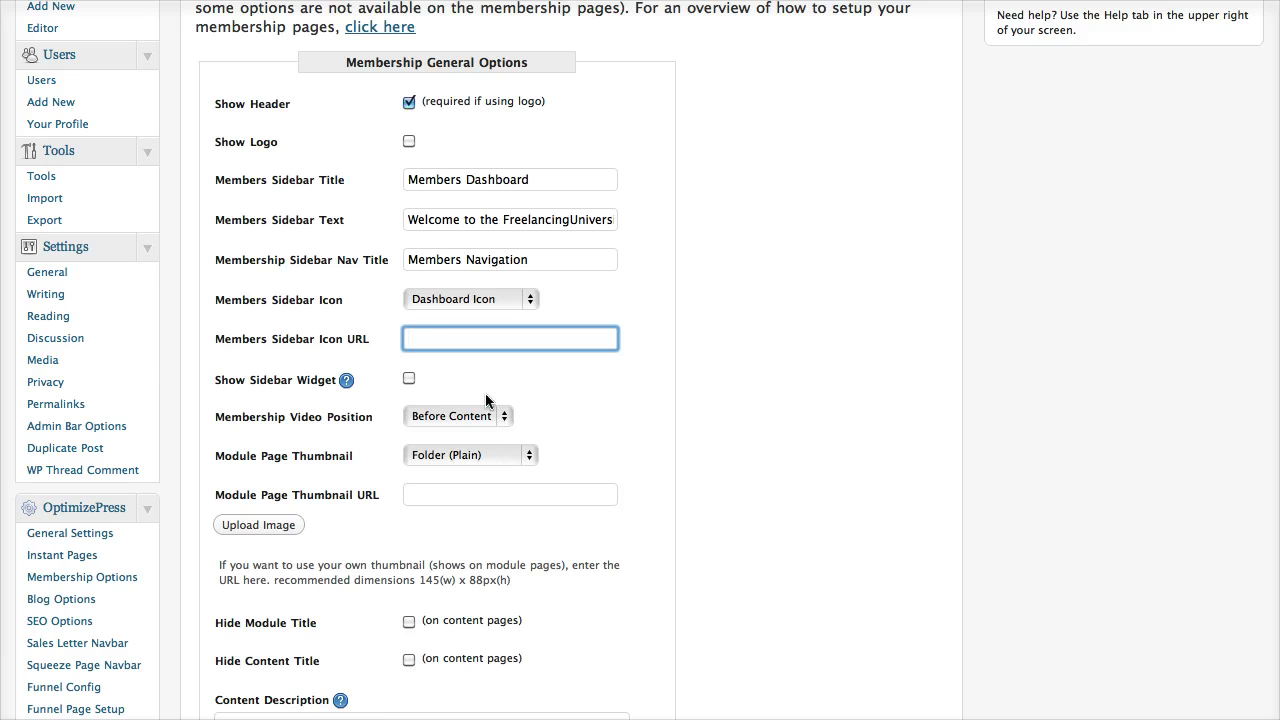
pyautogui.scroll(1, 466, 410)
pyautogui.scroll(1, 466, 418)
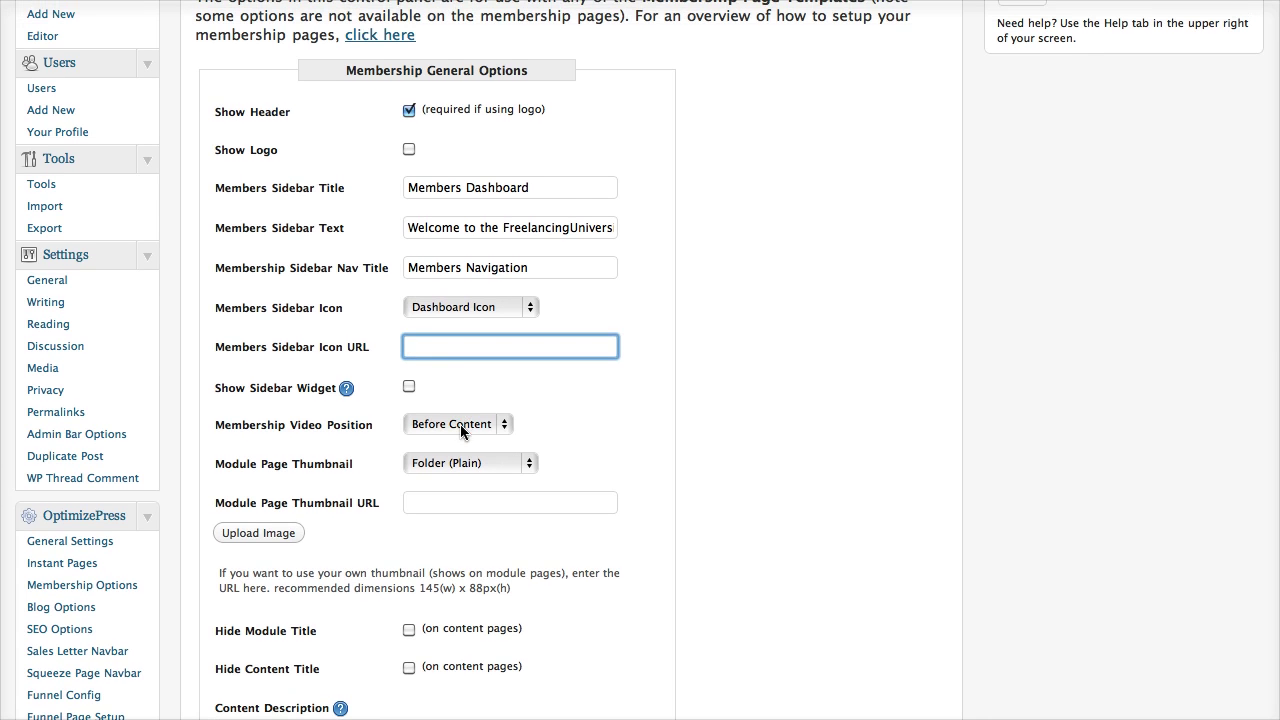
# Step: Keep Before Content as the video position and view the Module 1: Introduction To Freelancing page
pyautogui.click(446, 426)
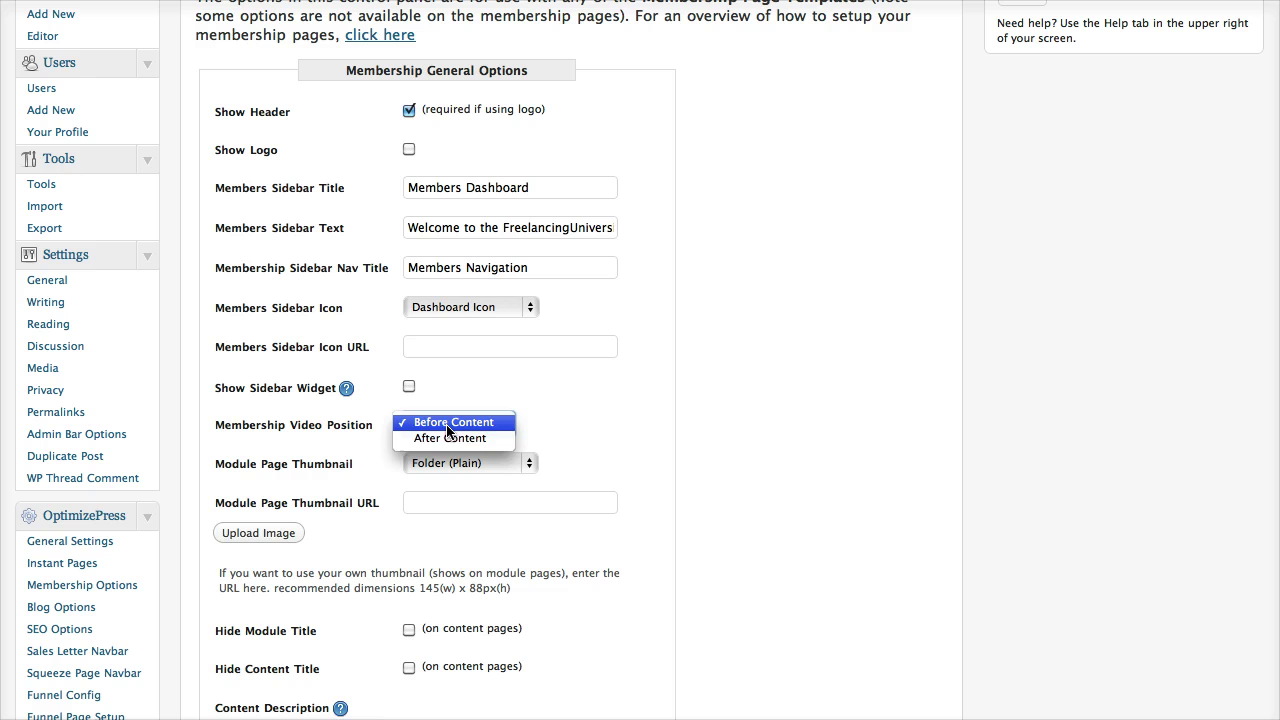
pyautogui.click(447, 425)
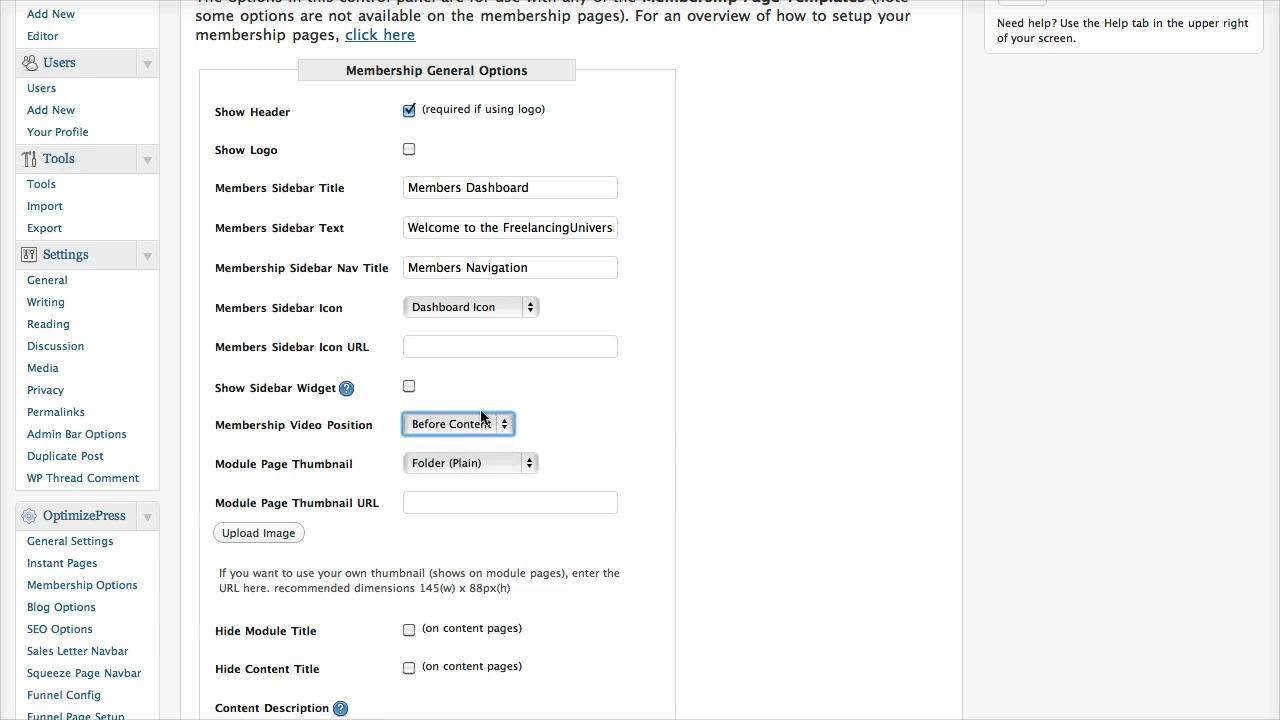
pyautogui.scroll(-2, 481, 416)
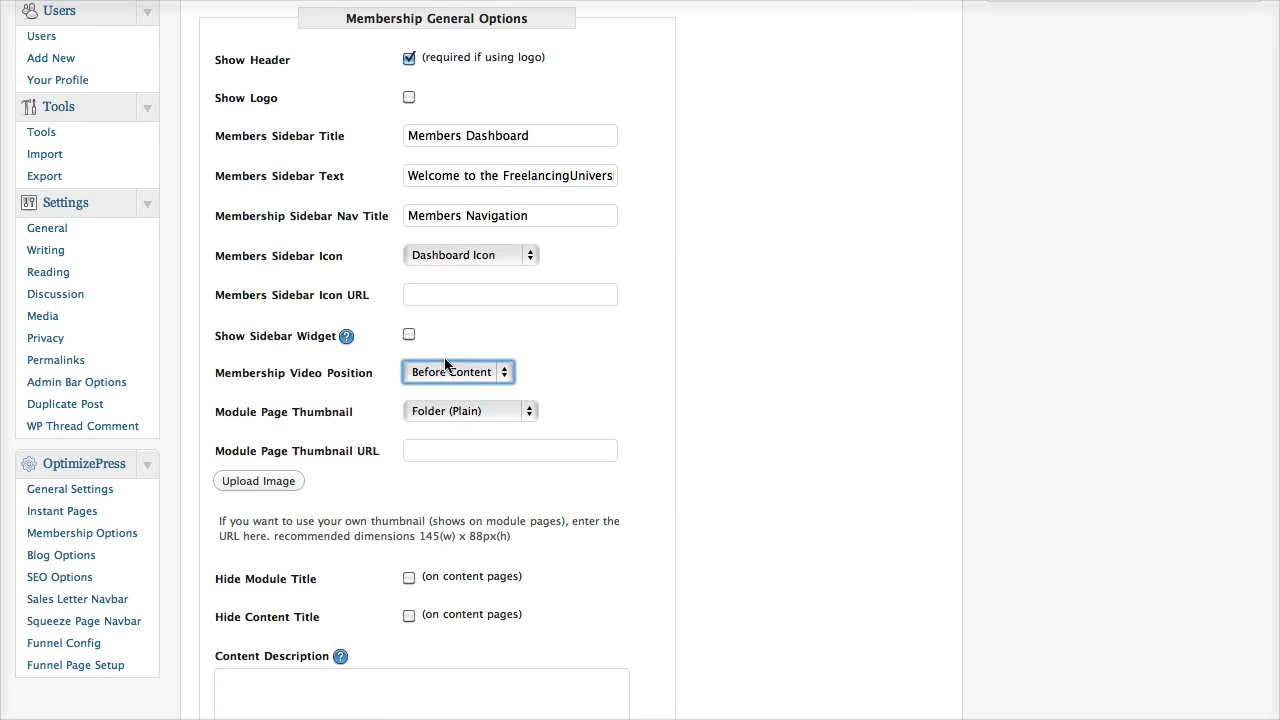
pyautogui.click(296, 3)
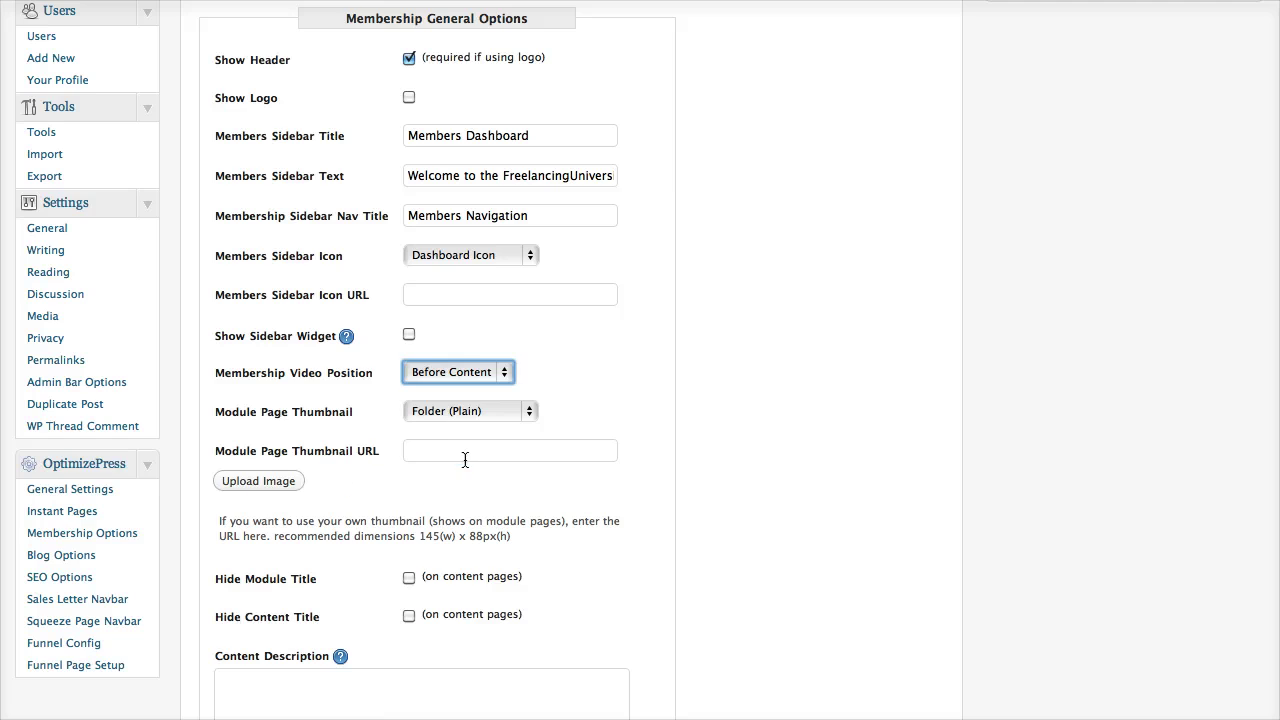
# Step: Set Freelancing Business Models' Module Page Thumbnail to Folder (Documents), leaving the custom URL blank
pyautogui.scroll(7, 465, 459)
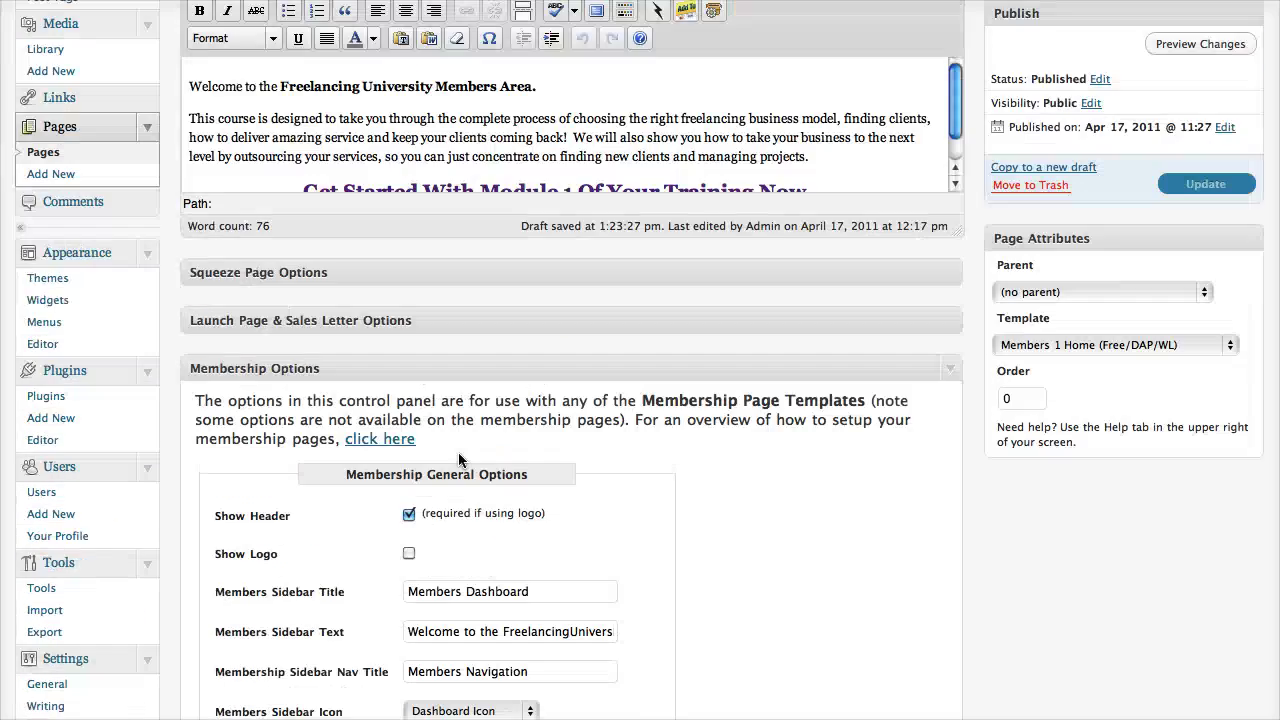
pyautogui.press('super+bracketleft')
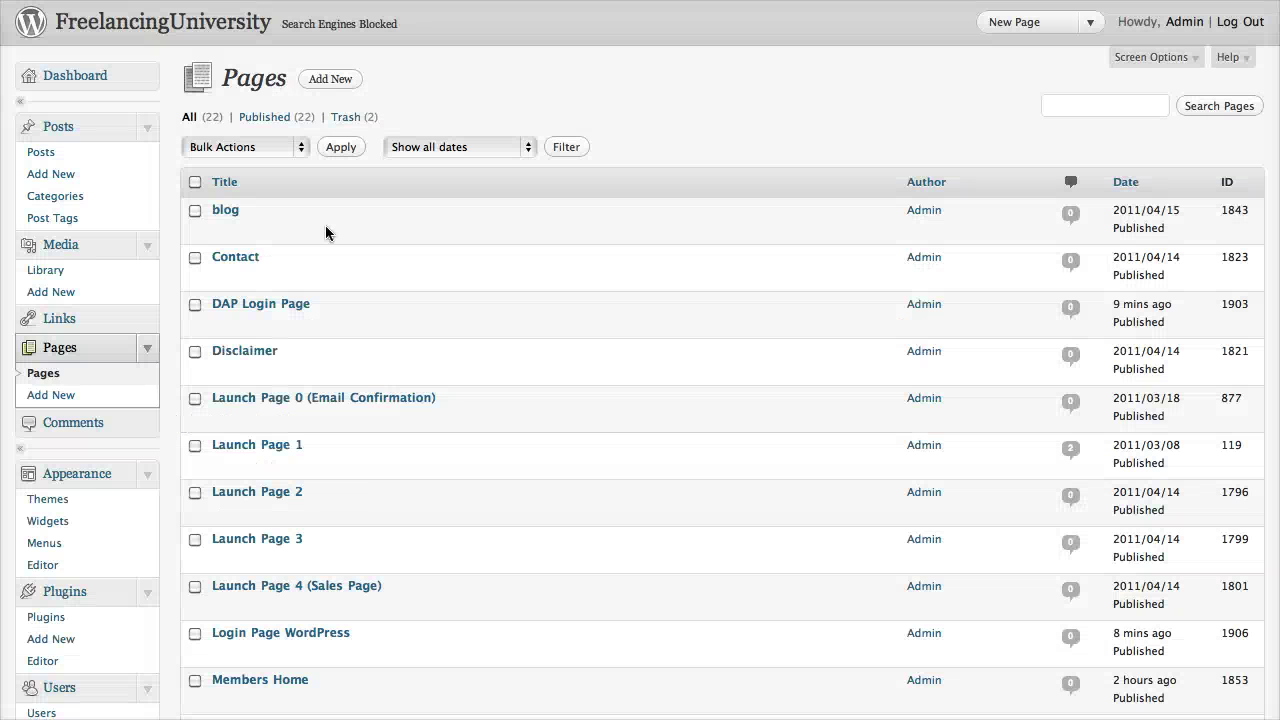
pyautogui.scroll(-5, 328, 248)
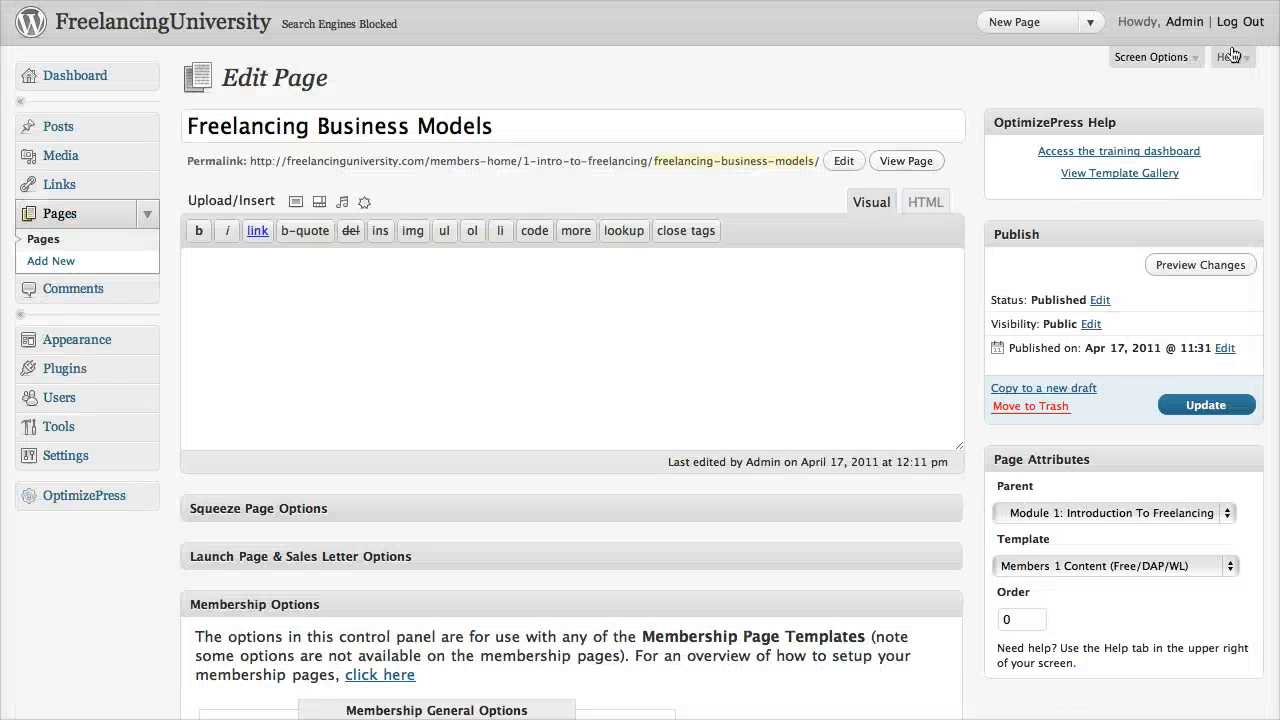
pyautogui.scroll(-15, 648, 181)
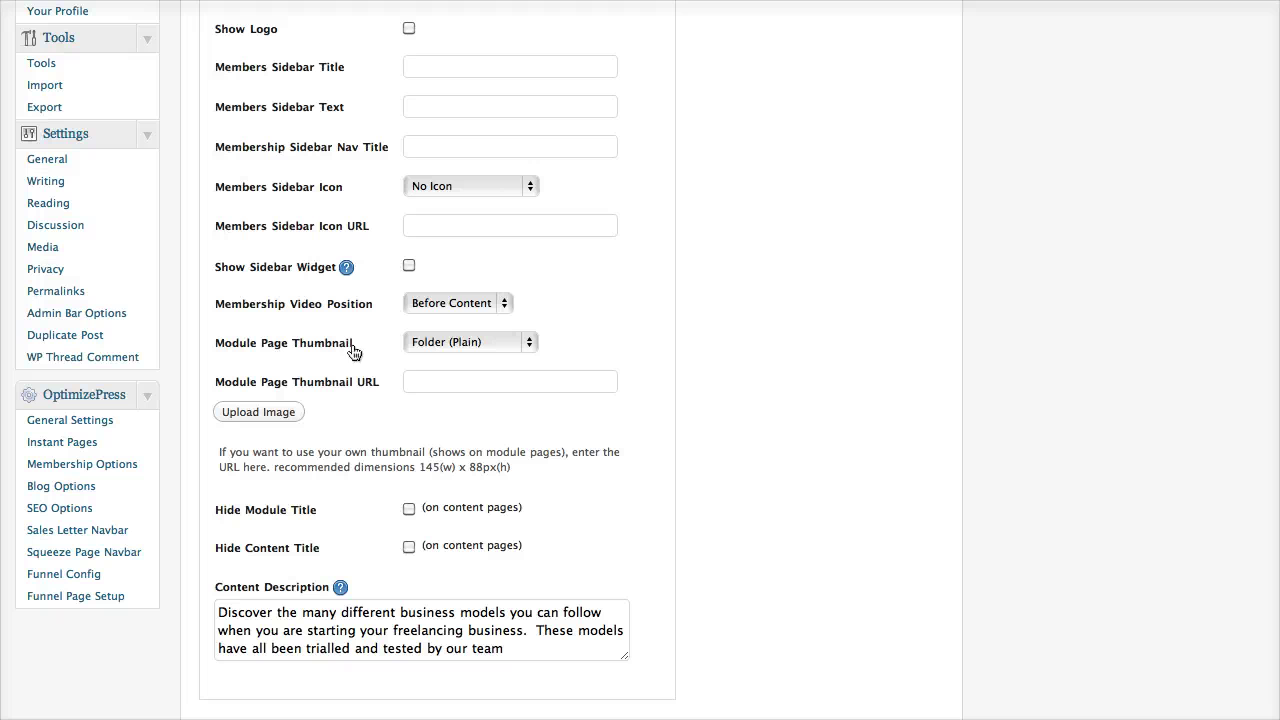
pyautogui.click(481, 343)
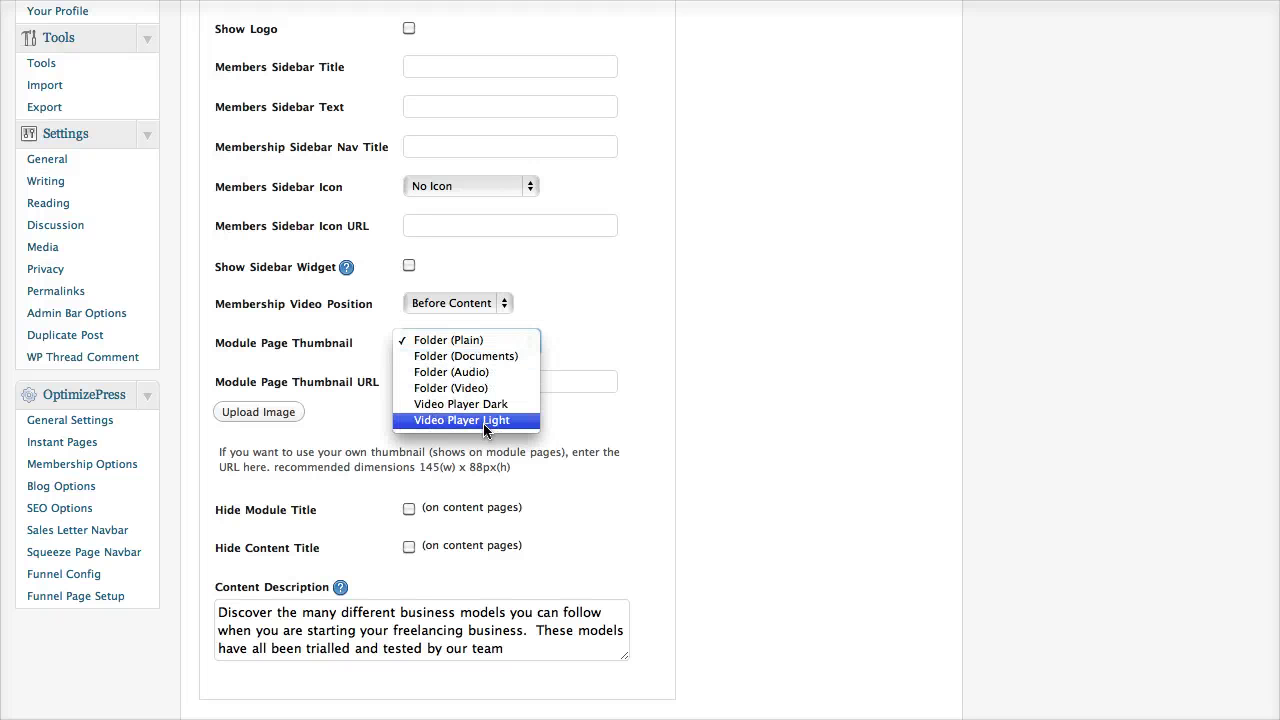
pyautogui.click(486, 362)
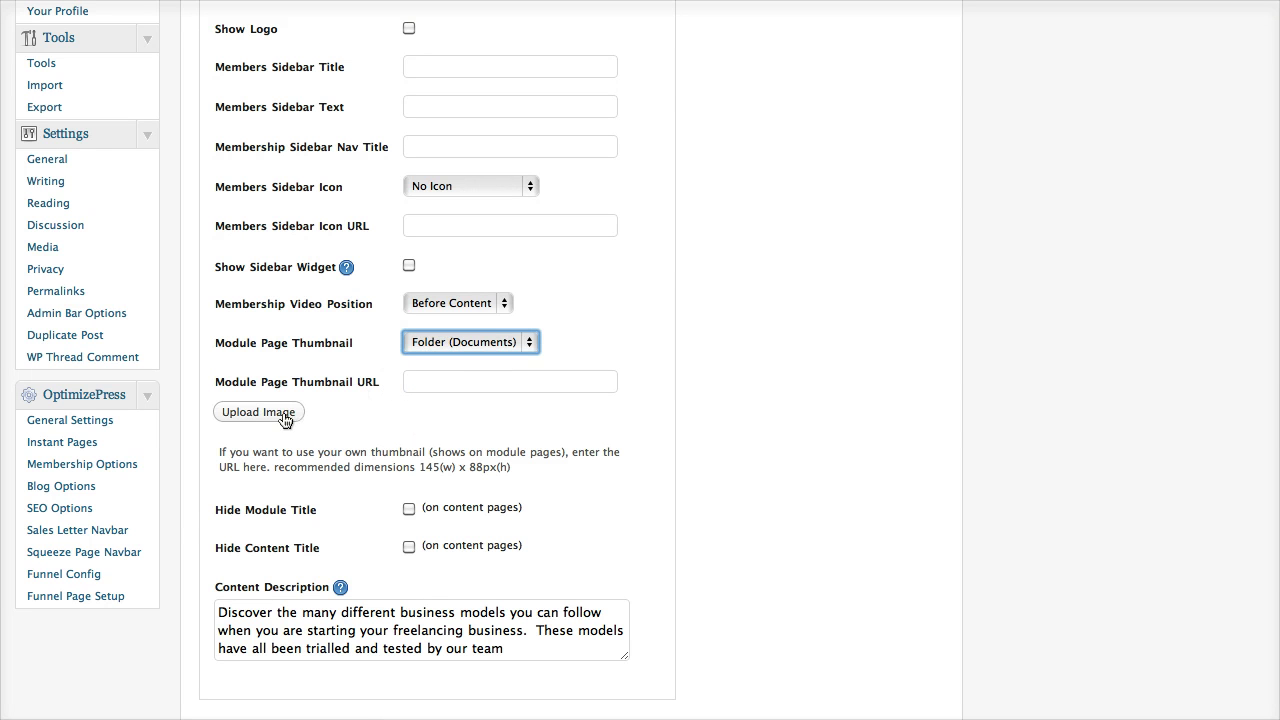
pyautogui.click(446, 389)
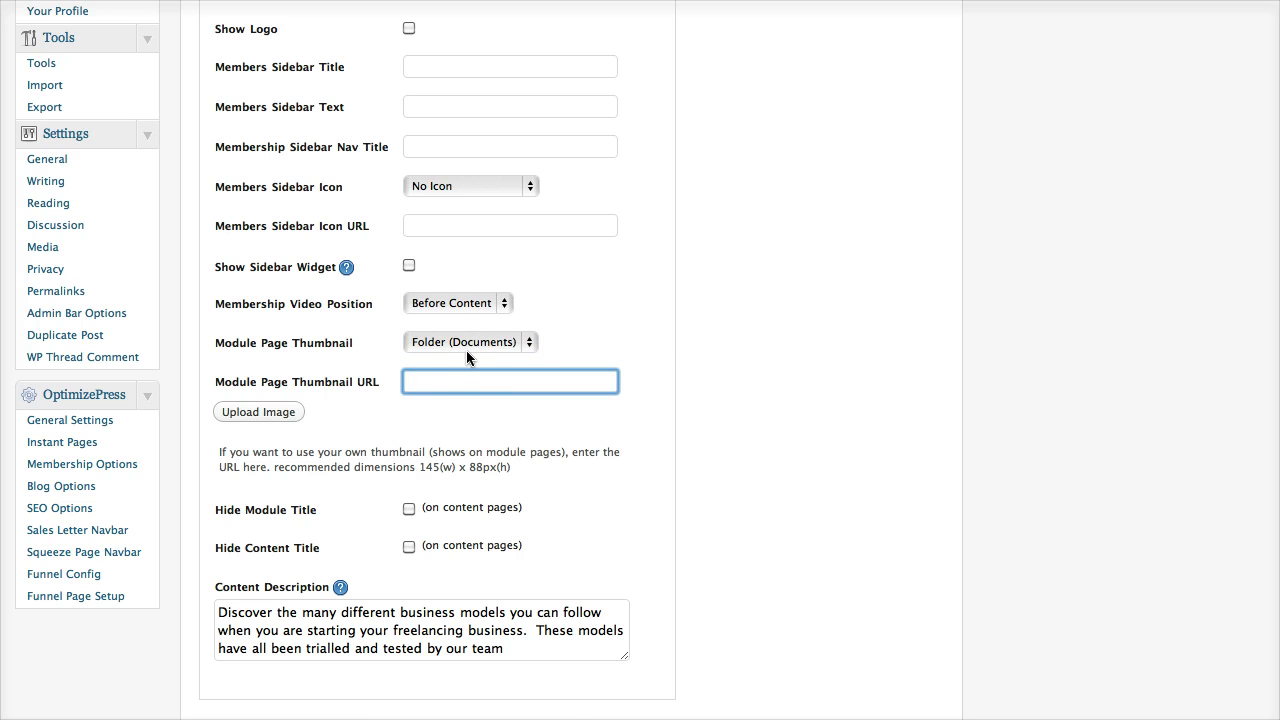
pyautogui.scroll(5, 478, 346)
pyautogui.scroll(-8, 476, 358)
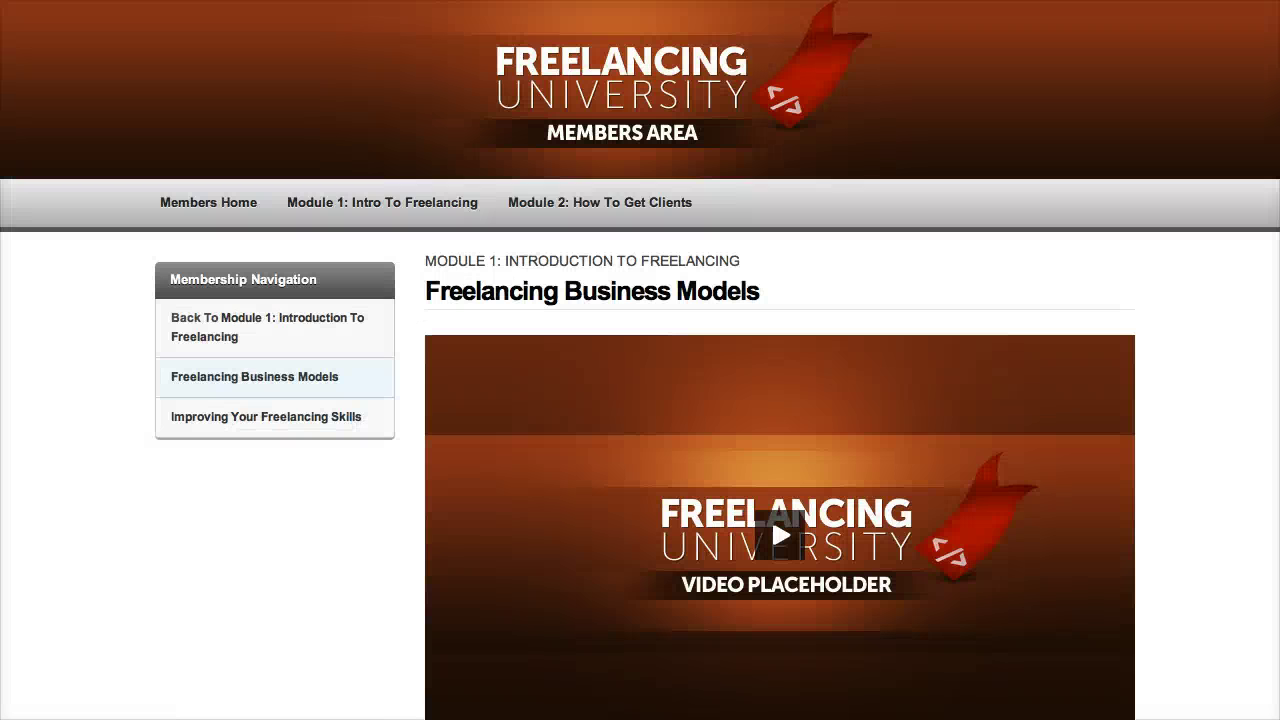
# Step: Compare the lesson's module label, heading and Content Description with its Module 1 summary
pyautogui.moveTo(434, 262); pyautogui.dragTo(748, 266)
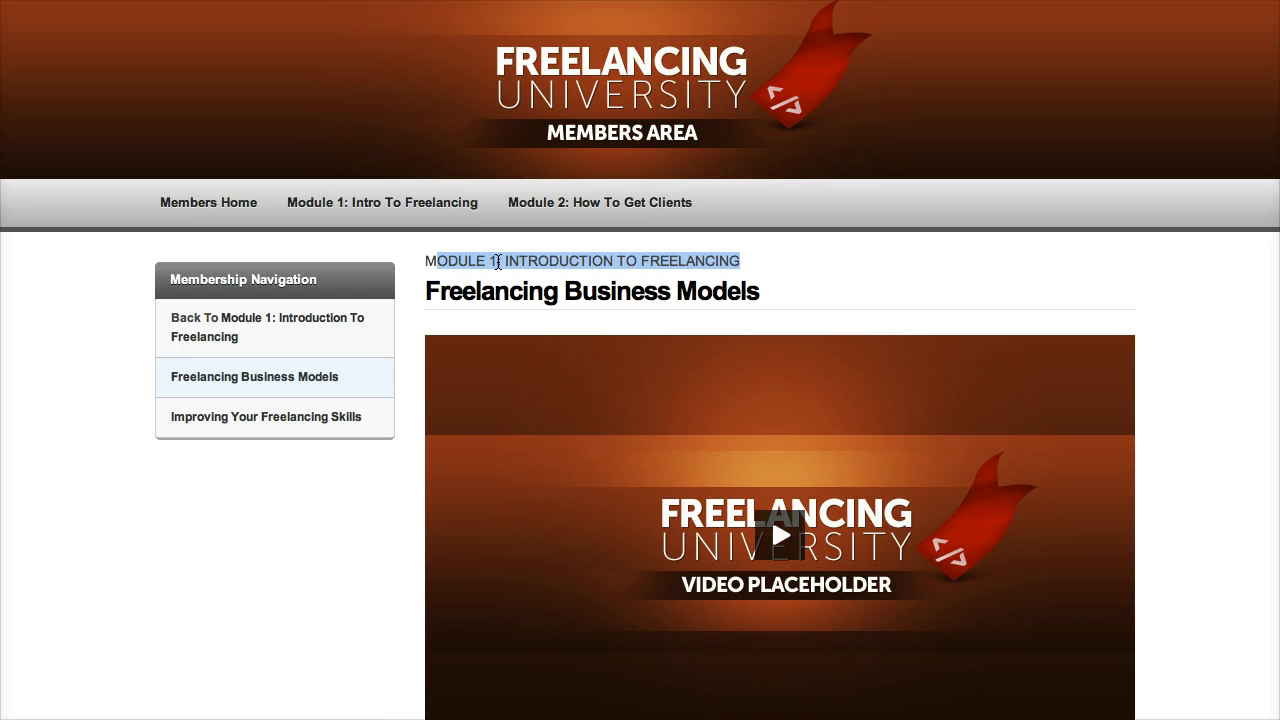
pyautogui.moveTo(800, 298); pyautogui.dragTo(418, 300)
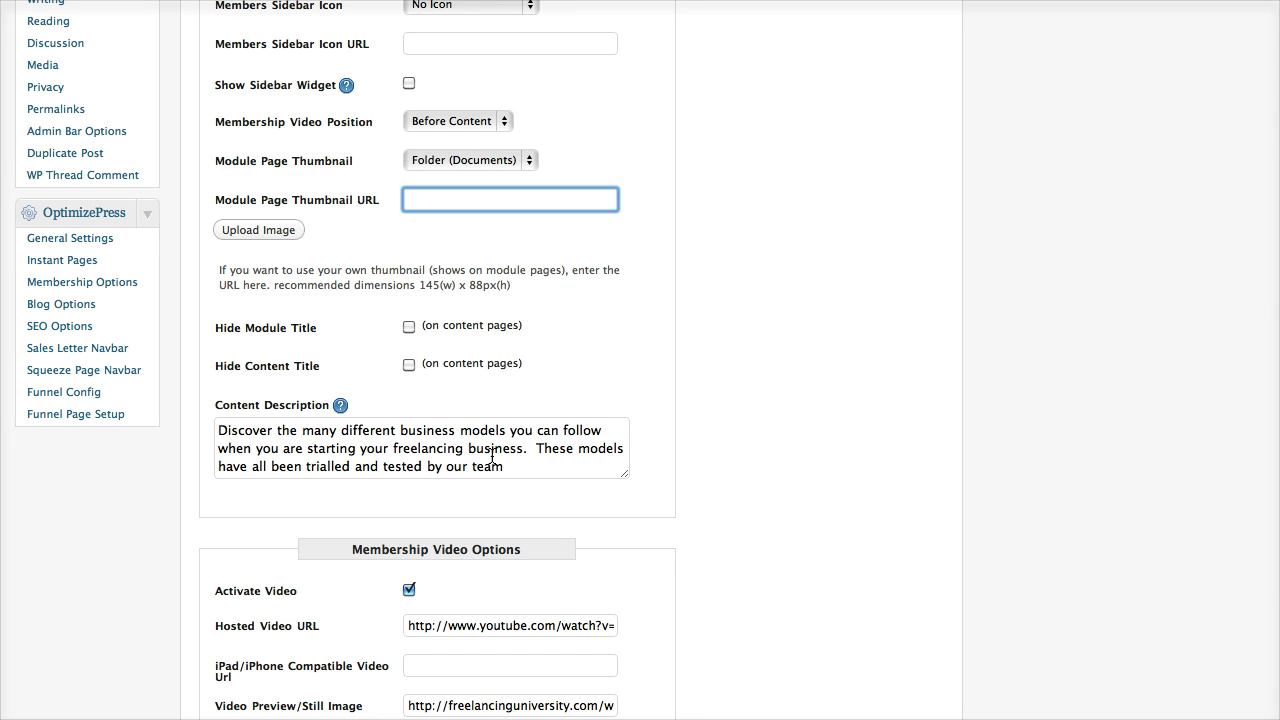
pyautogui.moveTo(510, 466); pyautogui.dragTo(213, 425)
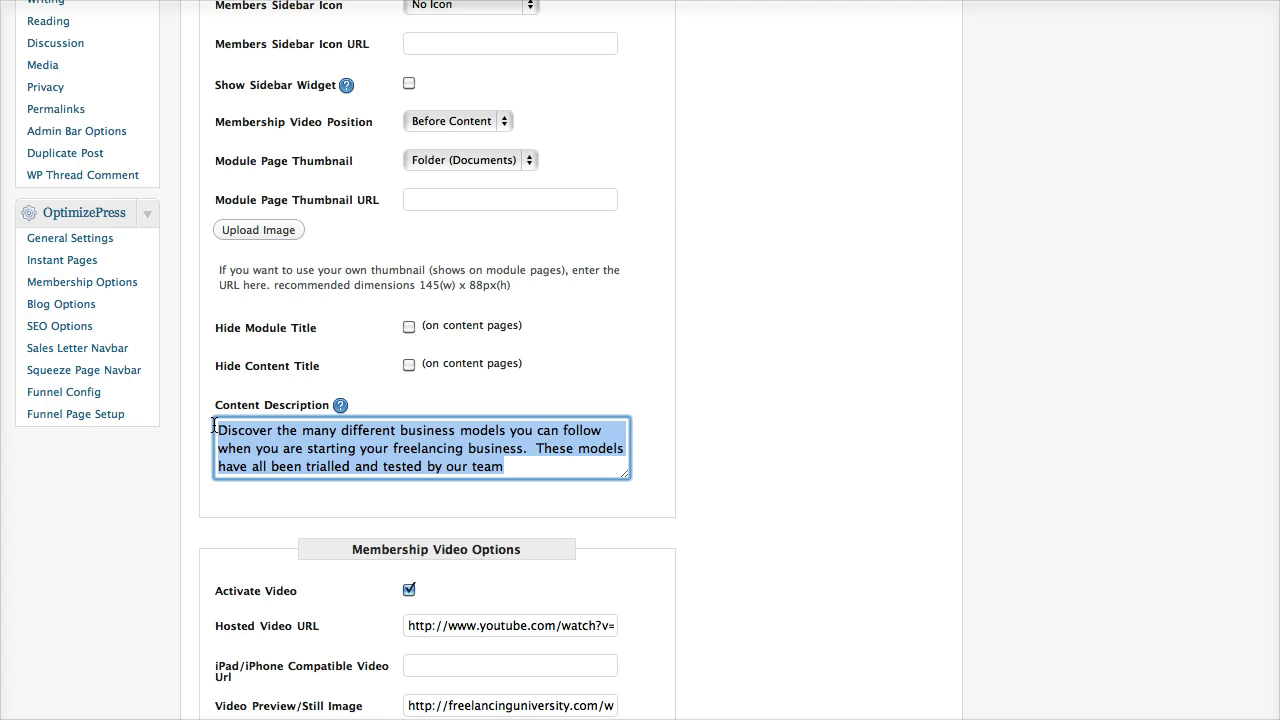
pyautogui.click(347, 450)
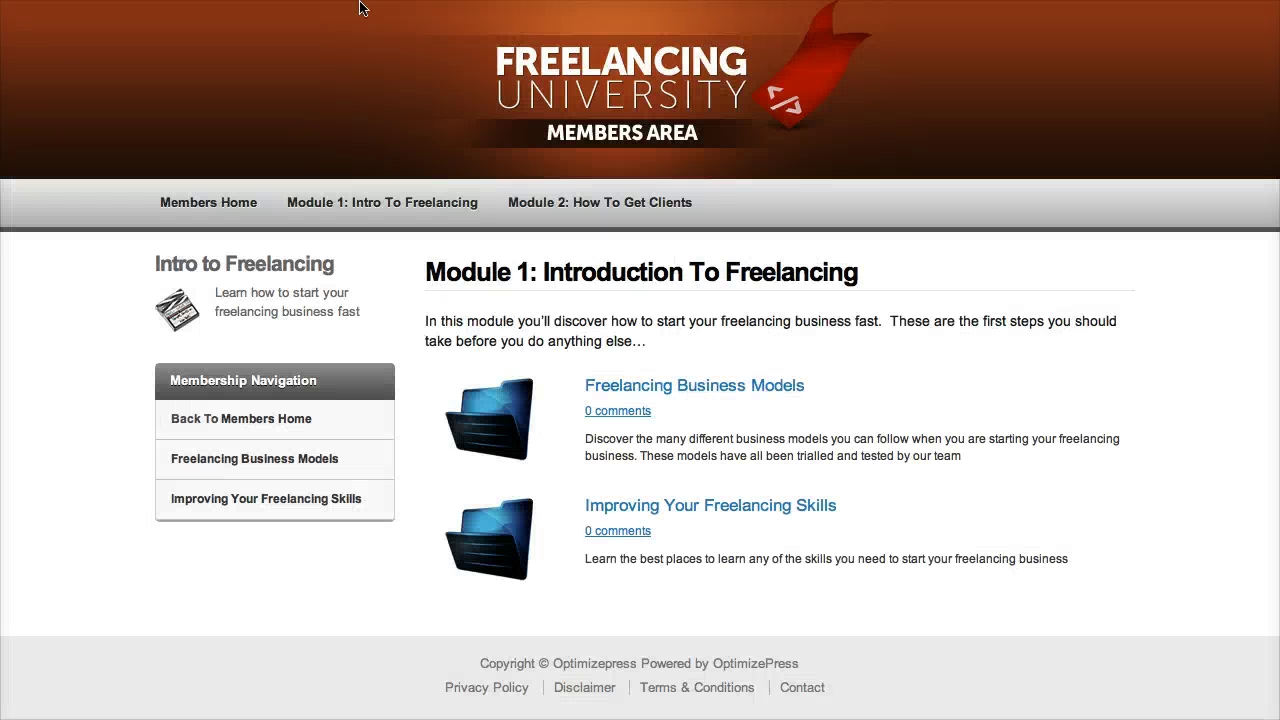
pyautogui.moveTo(975, 455); pyautogui.dragTo(593, 442)
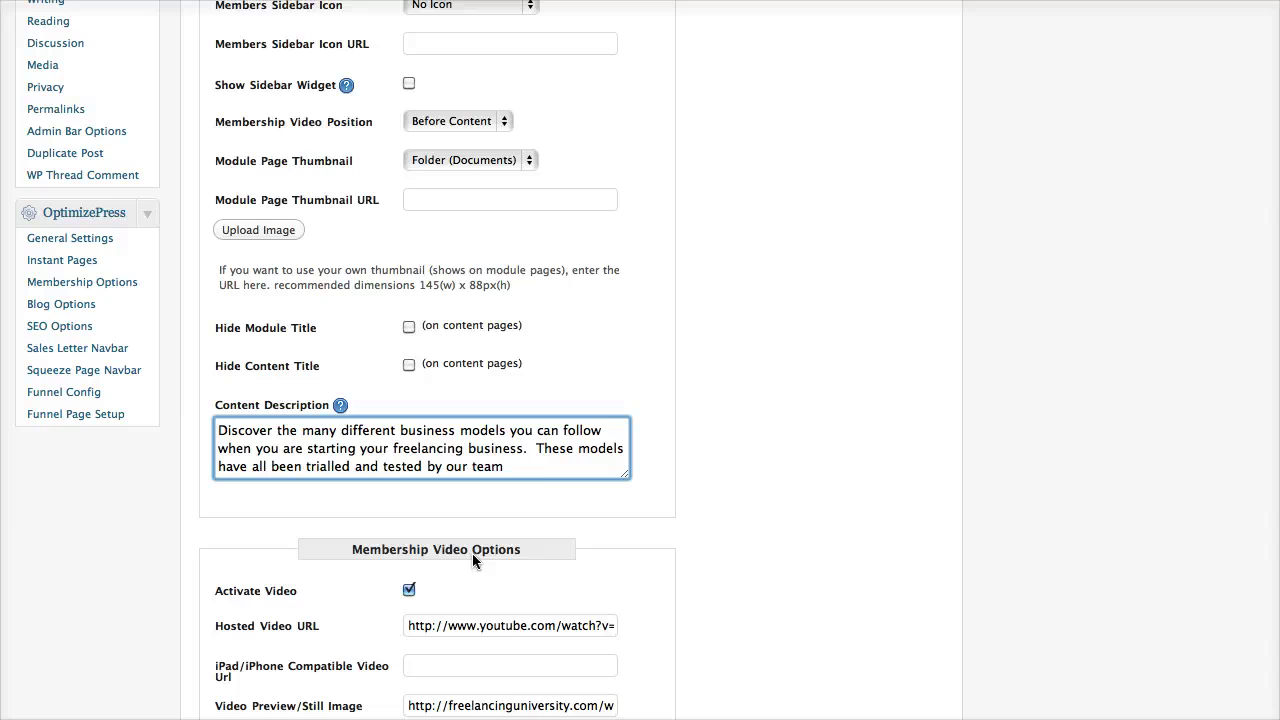
# Step: List the page templates for Freelancing Business Models, which keeps Members 1 Content (Free/DAP/WL)
pyautogui.scroll(7, 536, 484)
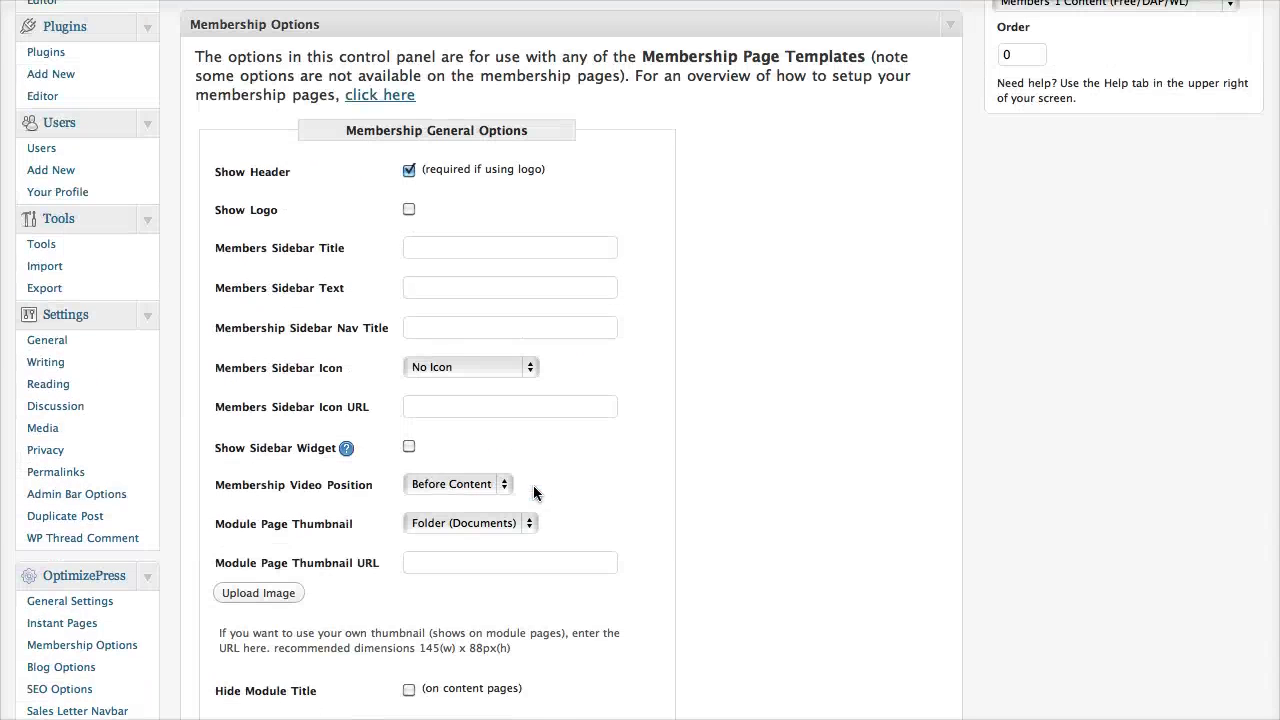
pyautogui.scroll(3, 531, 492)
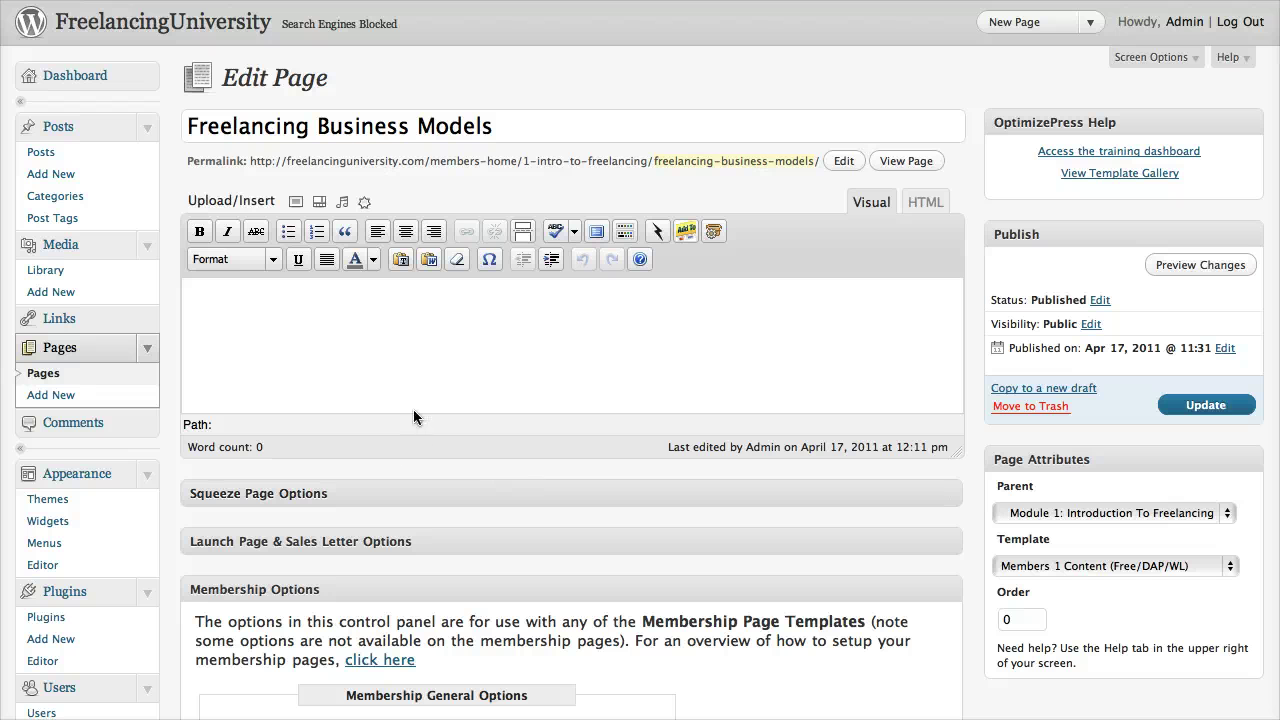
pyautogui.scroll(-4, 1125, 411)
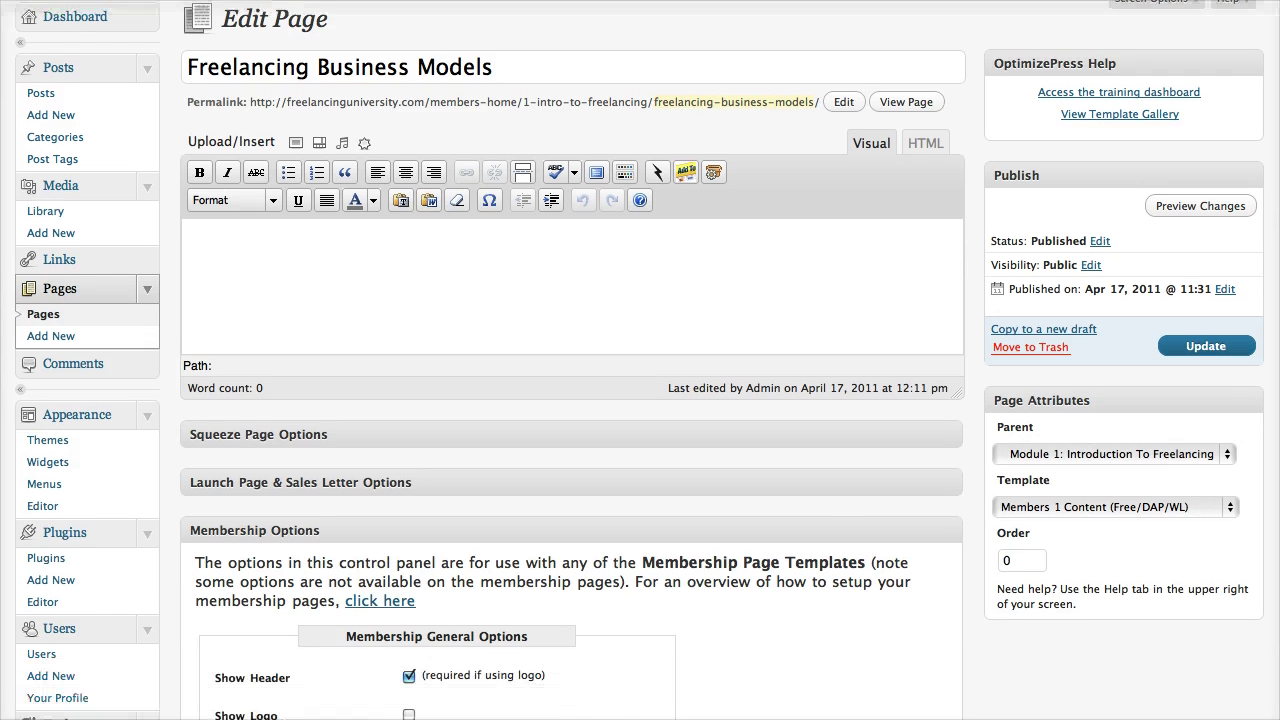
pyautogui.click(1175, 379)
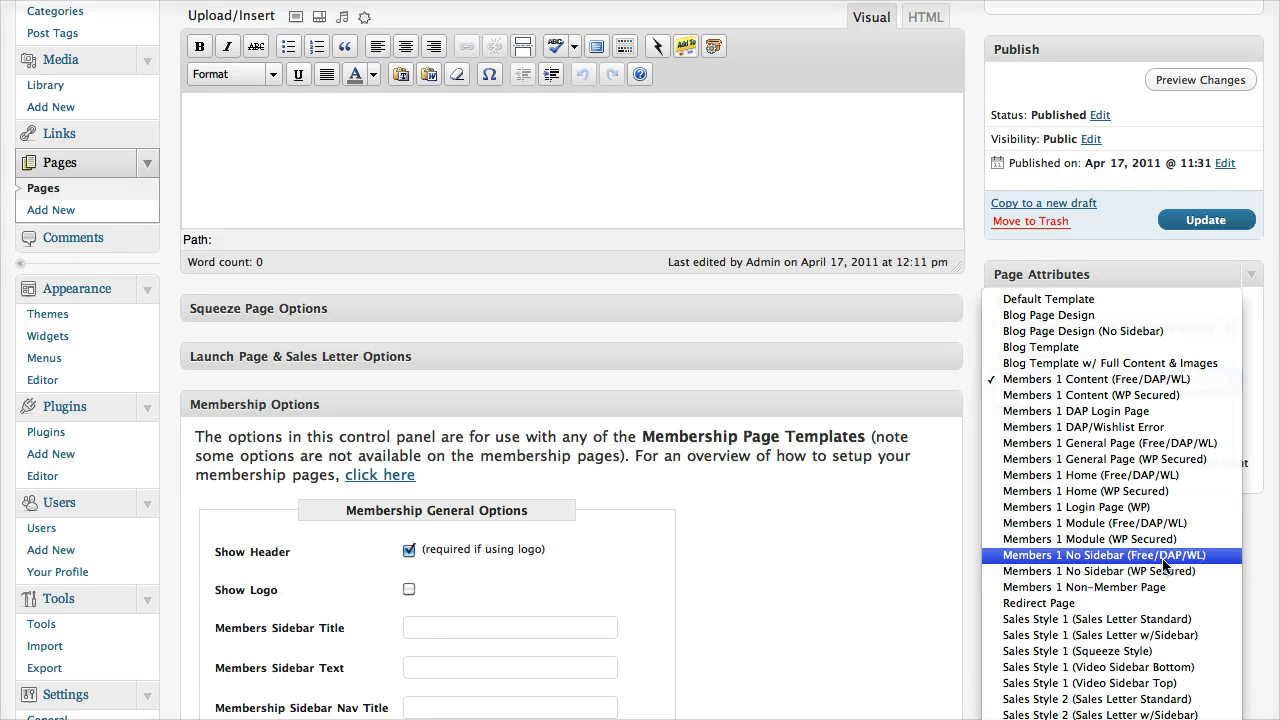
pyautogui.click(1148, 34)
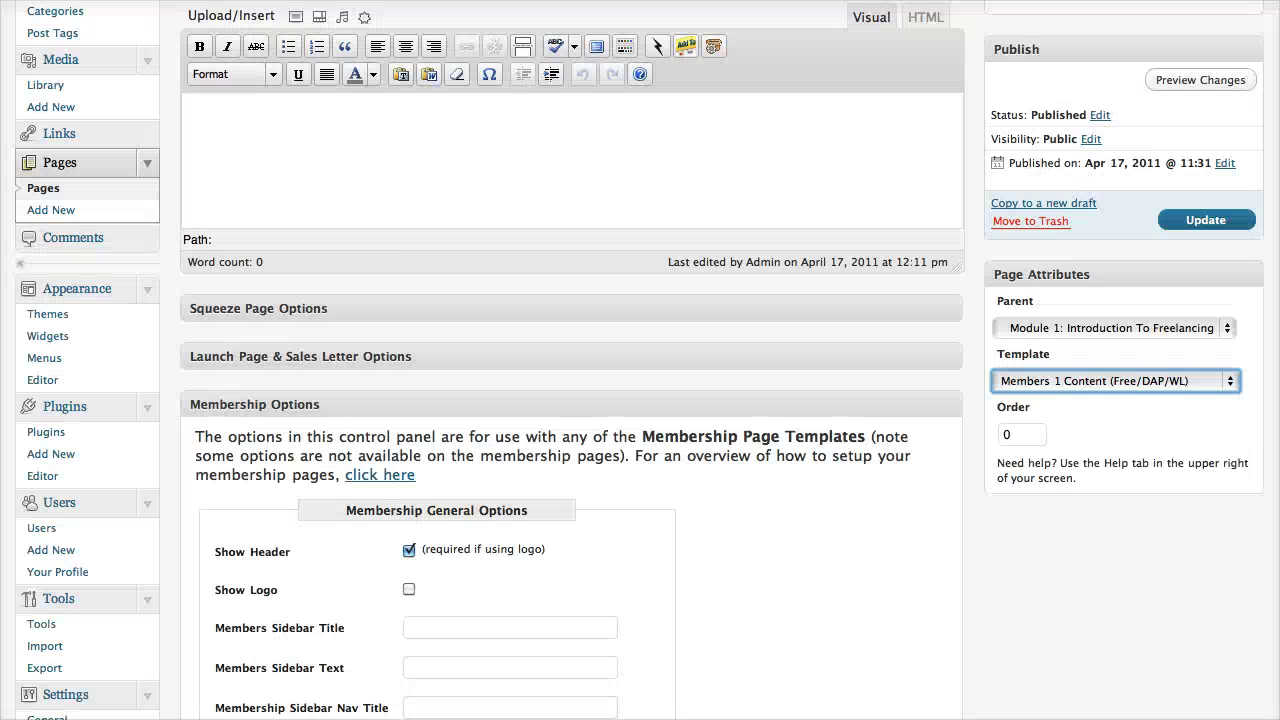
pyautogui.scroll(-5, 544, 600)
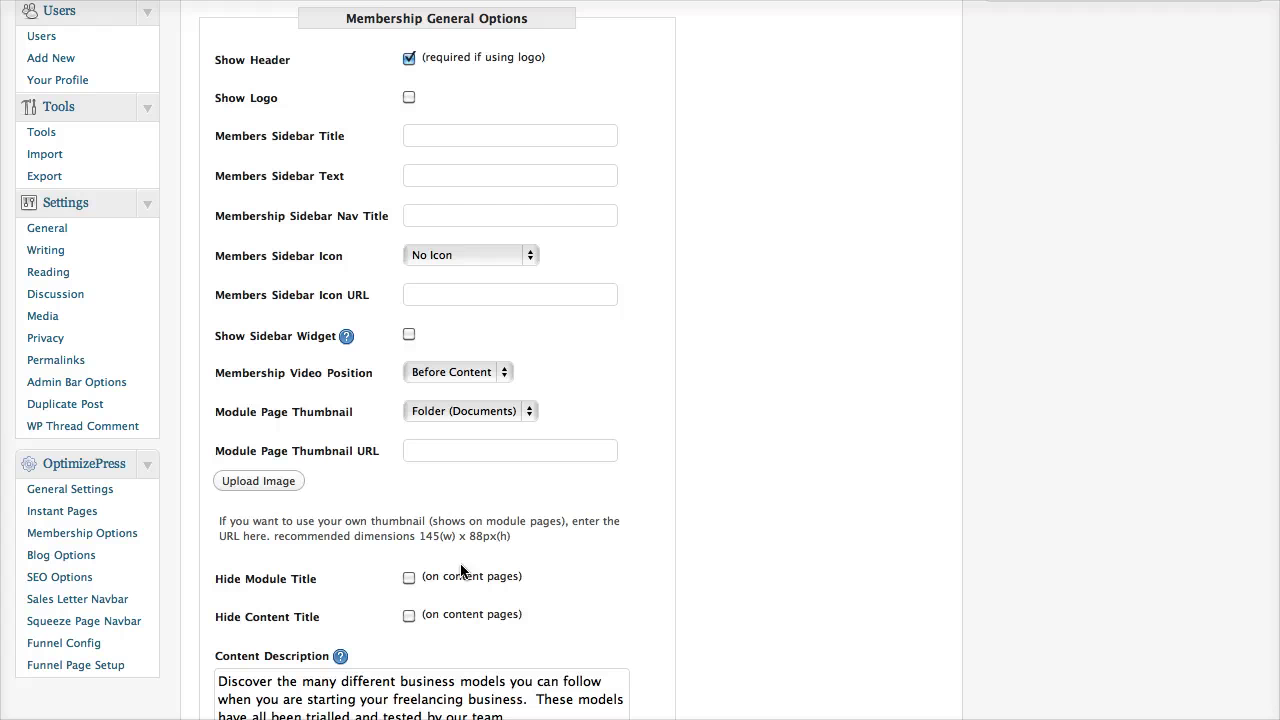
pyautogui.scroll(7, 690, 626)
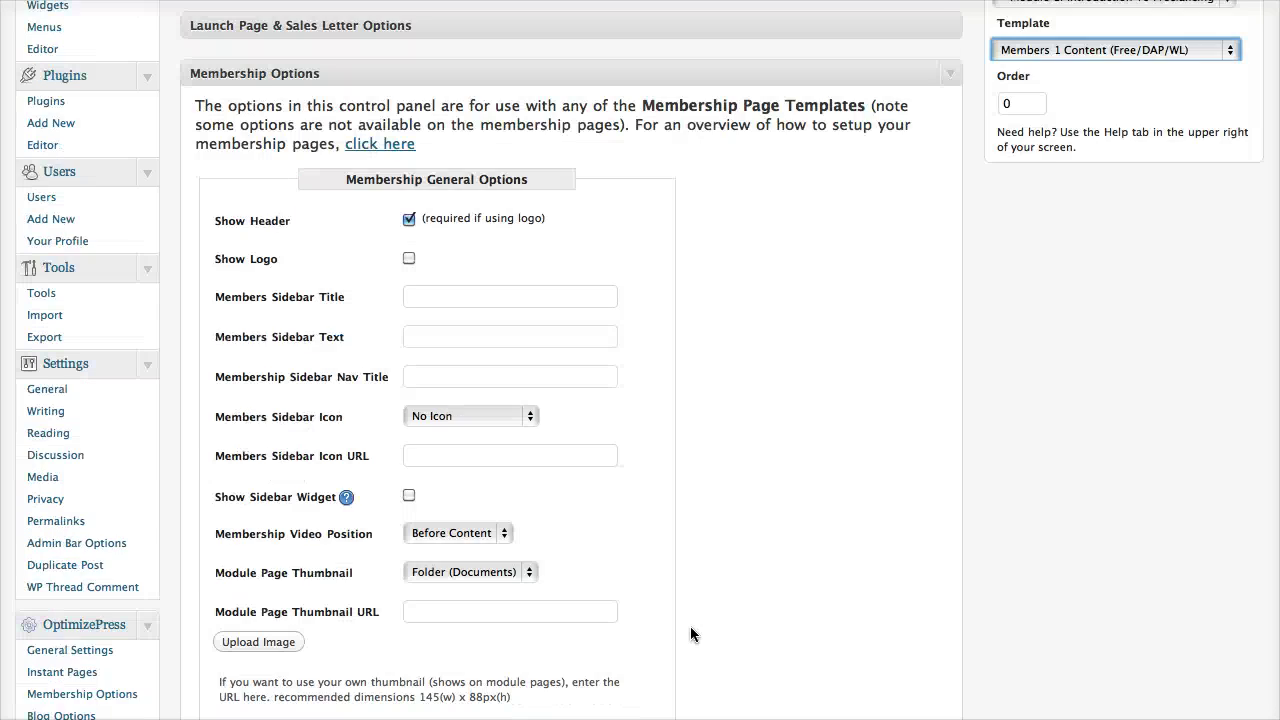
pyautogui.click(1087, 566)
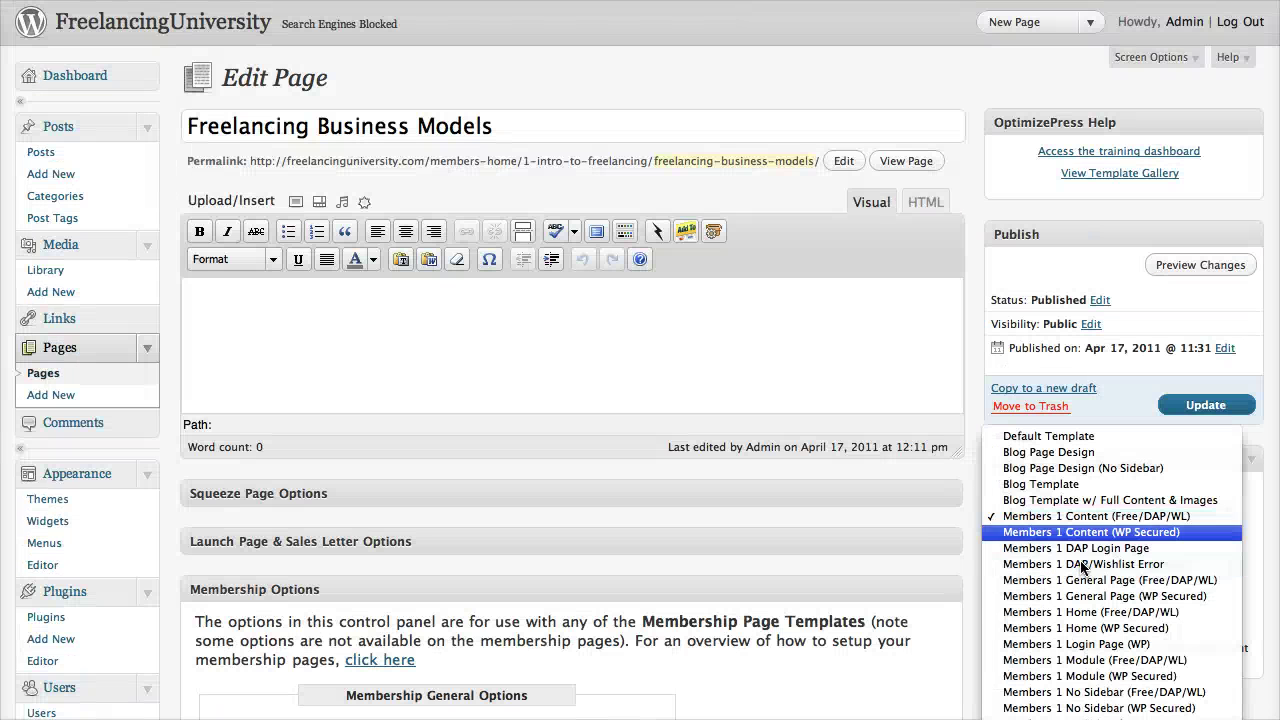